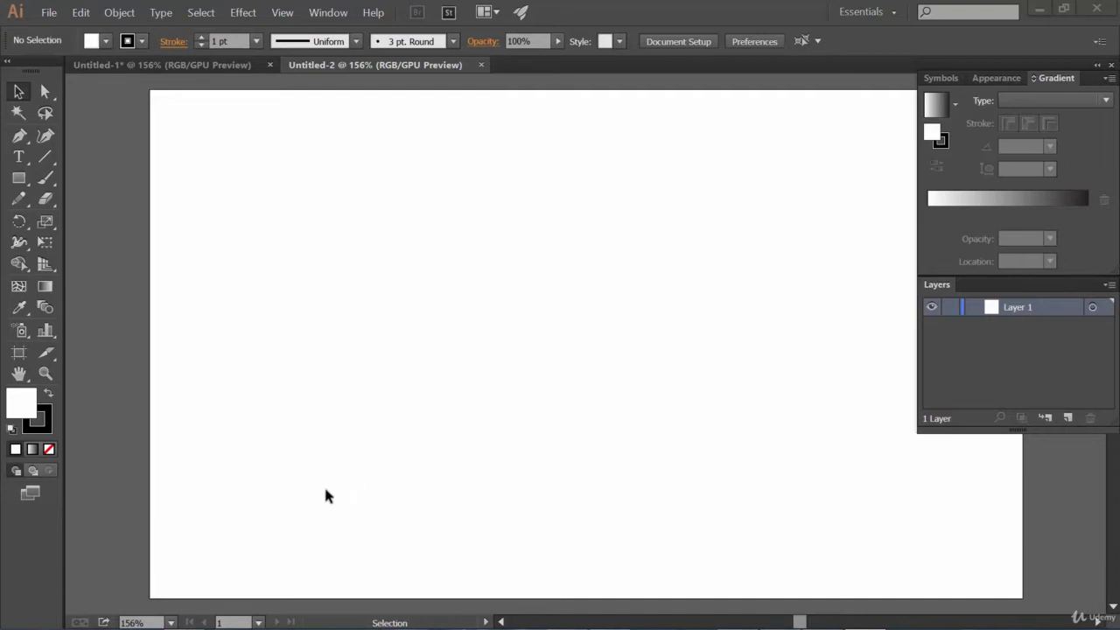
Draw a rectangle in the upper-left part of the artboard and fill it with red
click(18, 178)
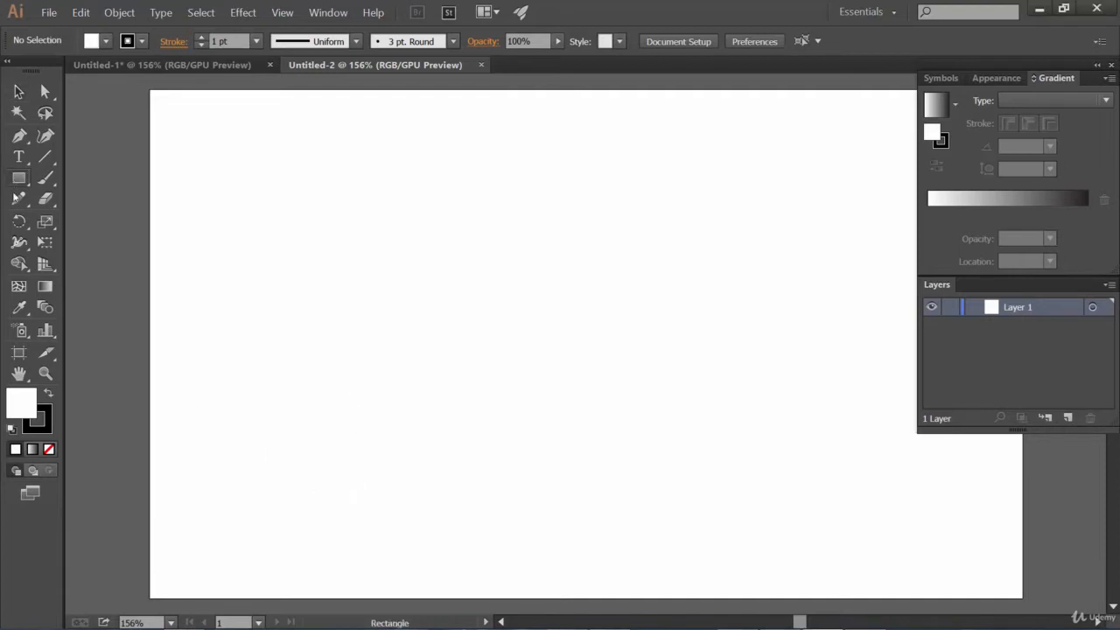
drag(348, 261, 503, 343)
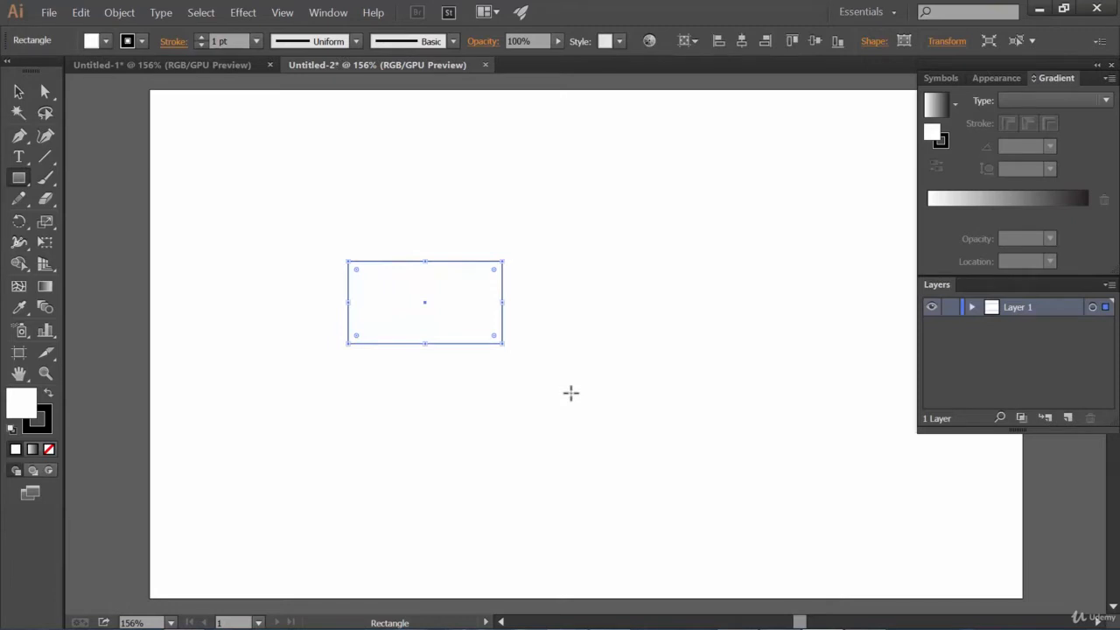
click(106, 42)
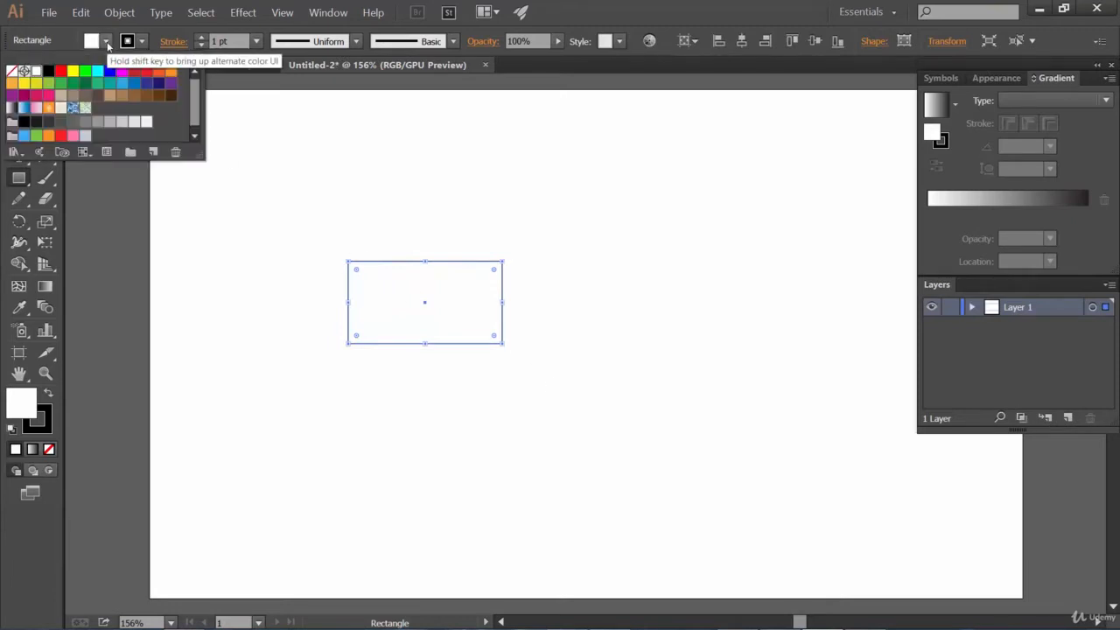
click(147, 72)
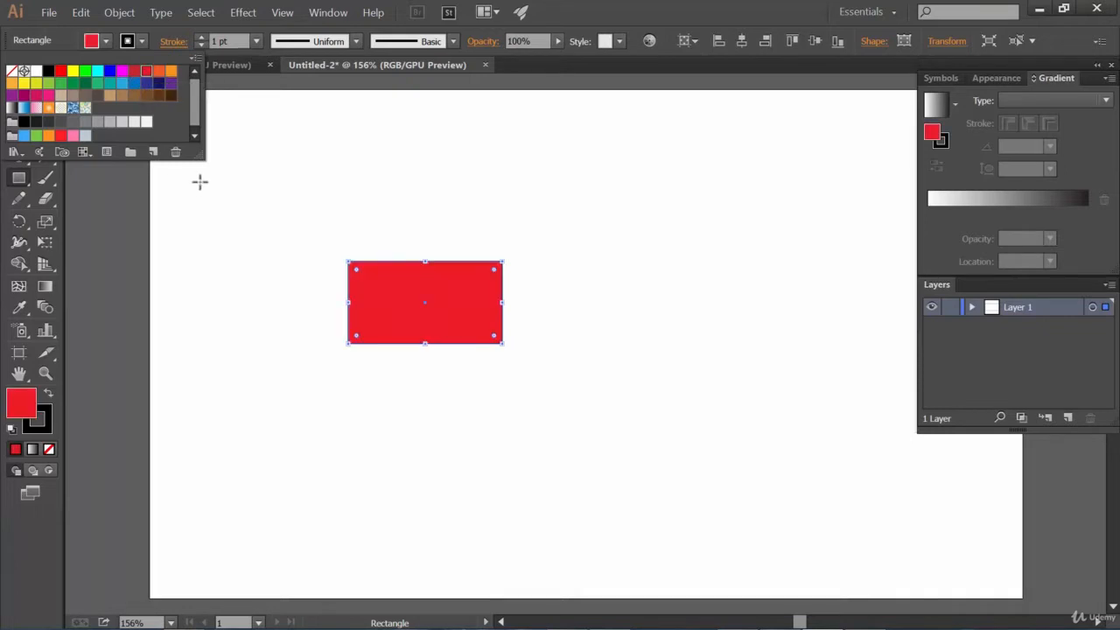
click(663, 20)
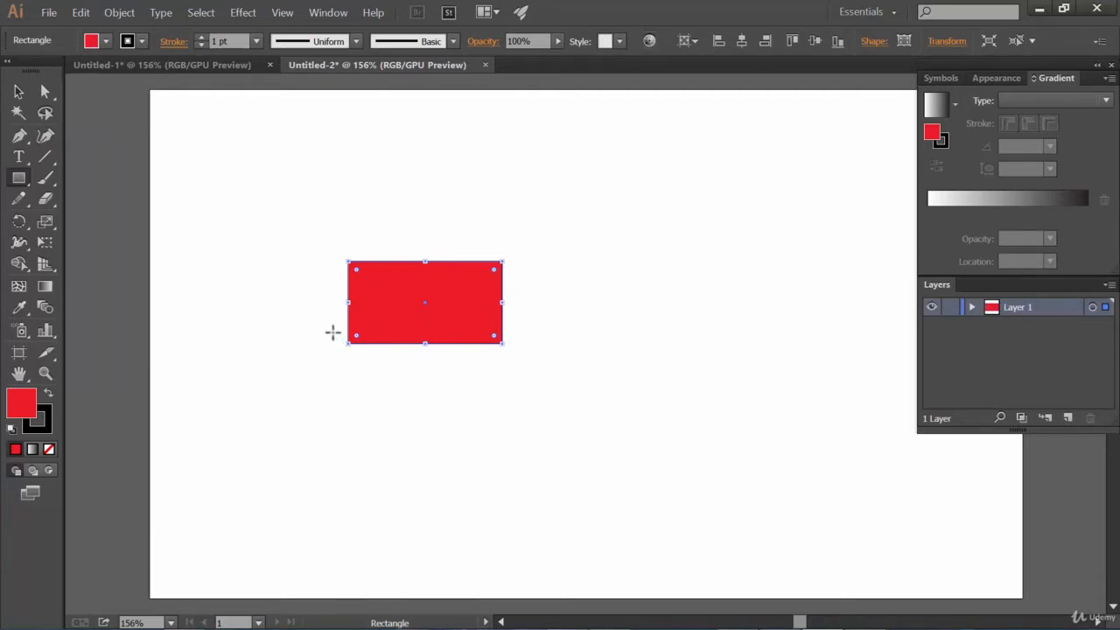
Start the 3D Extrude & Bevel effect on the red rectangle and turn on its preview, keeping the artwork in view
click(245, 12)
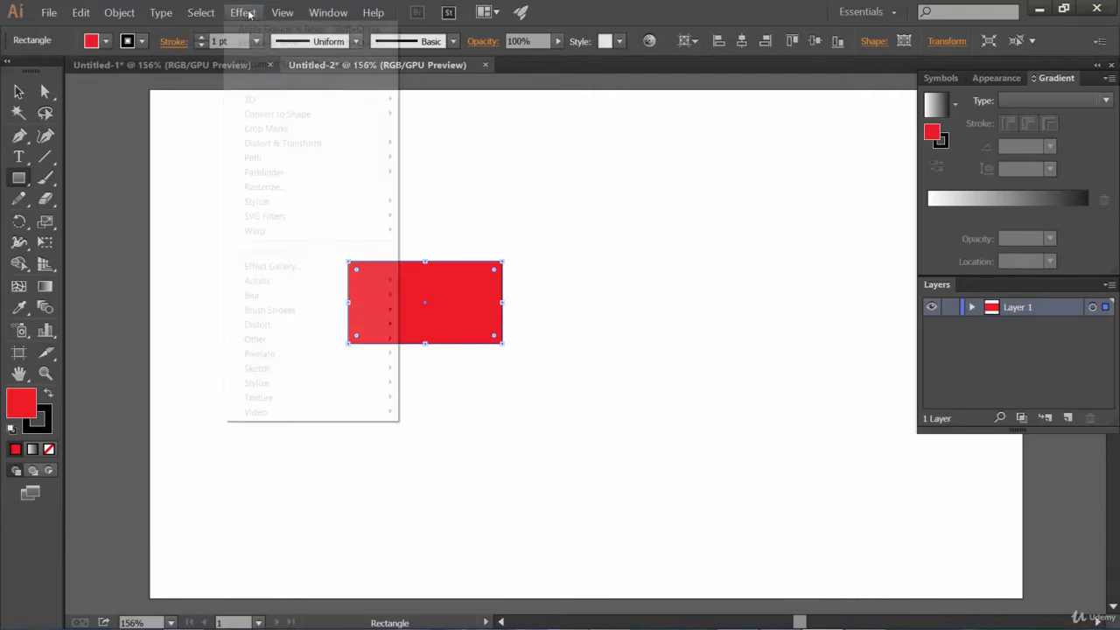
mouse_move(289, 101)
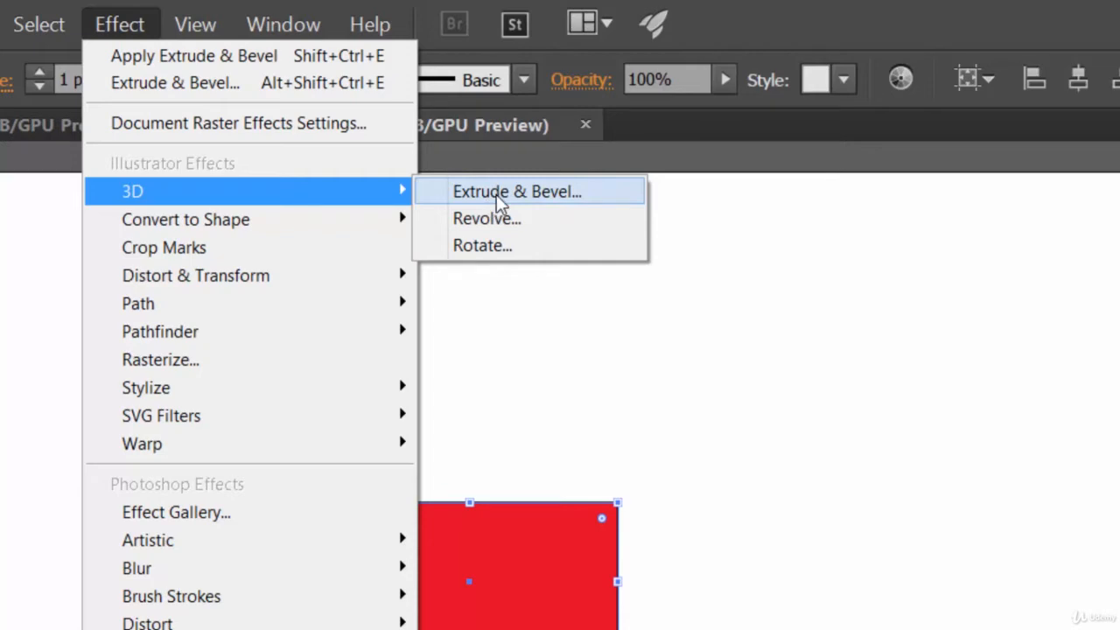
click(496, 194)
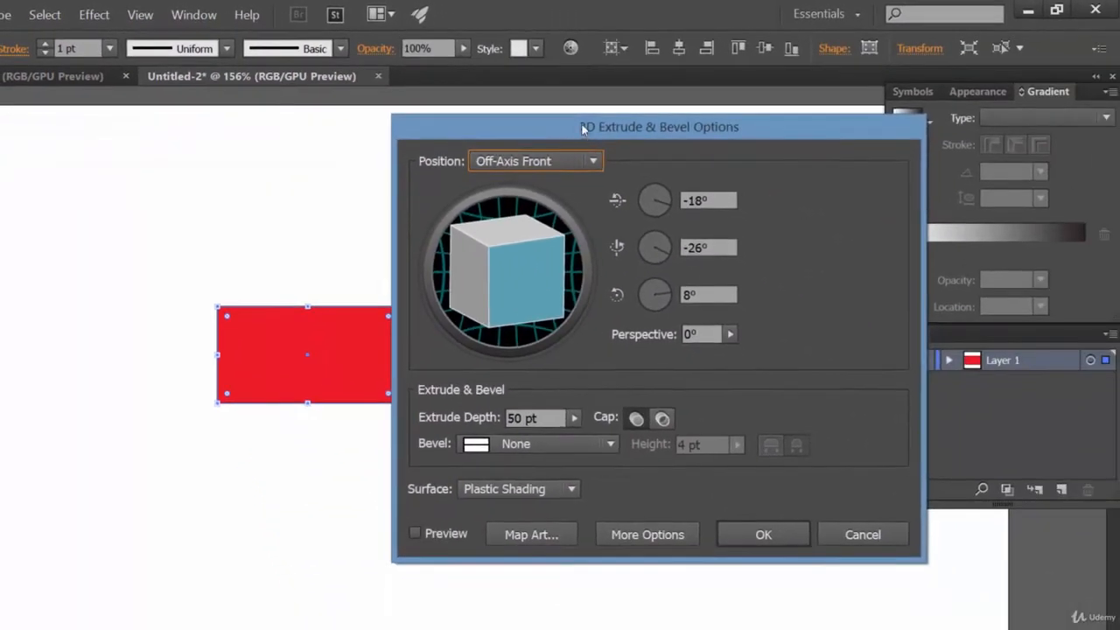
drag(584, 129, 633, 102)
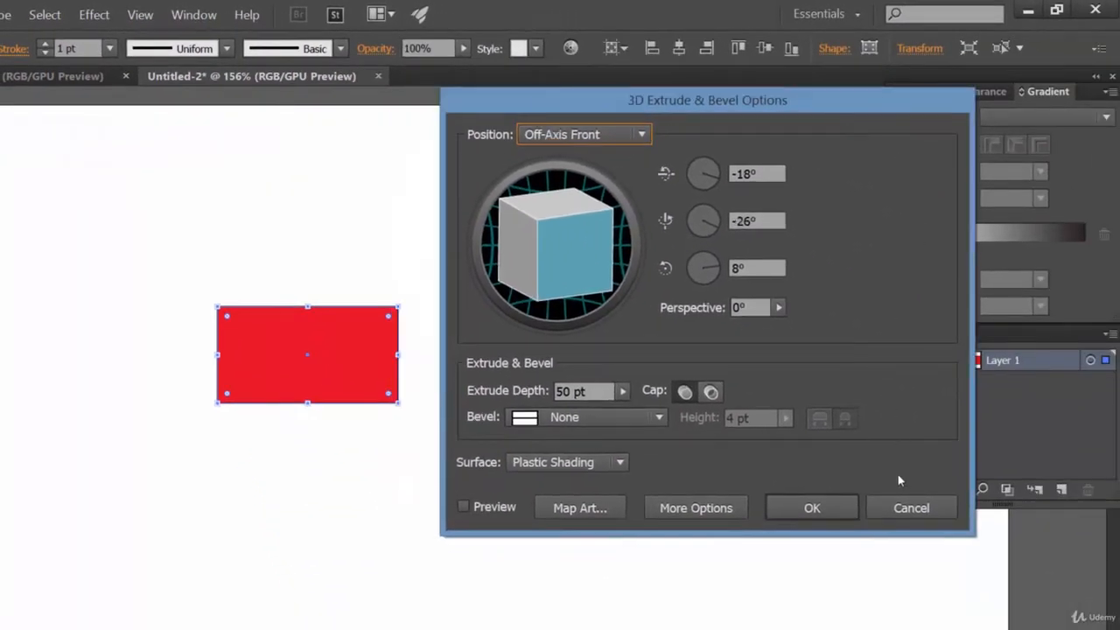
click(495, 510)
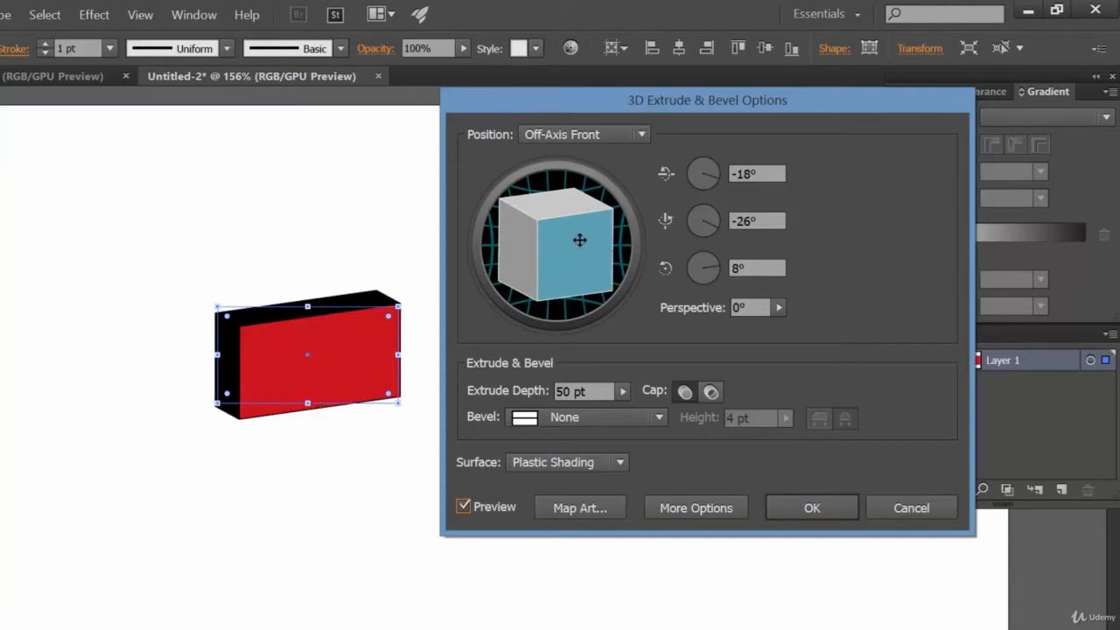
Rotate the extruded rectangle freely to about -41°, -24° and 8°
drag(584, 232, 580, 277)
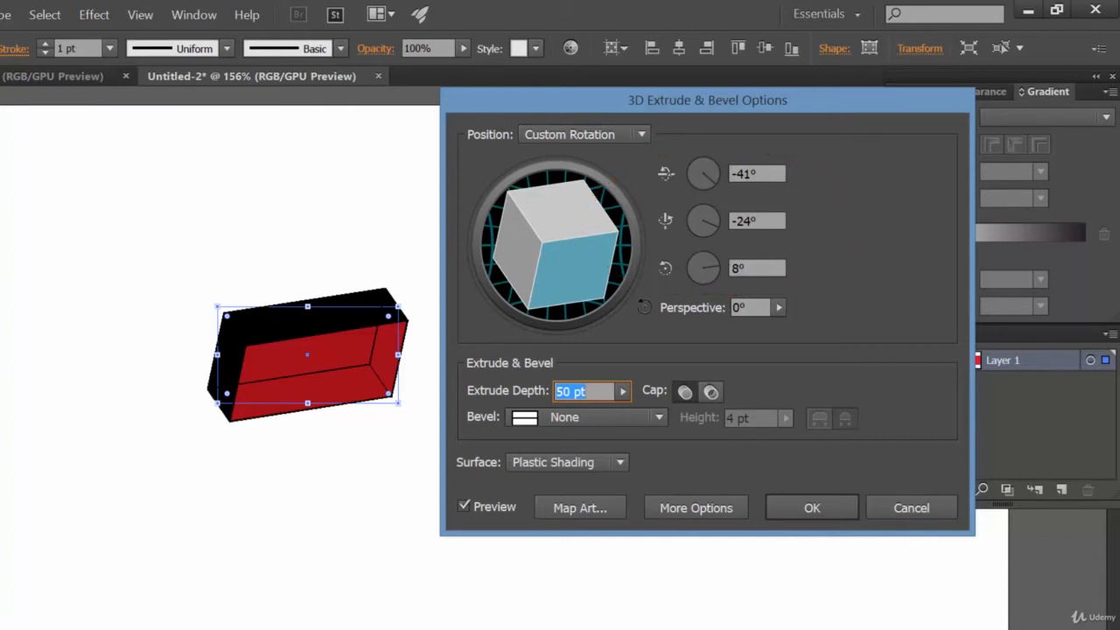
click(779, 307)
click(823, 308)
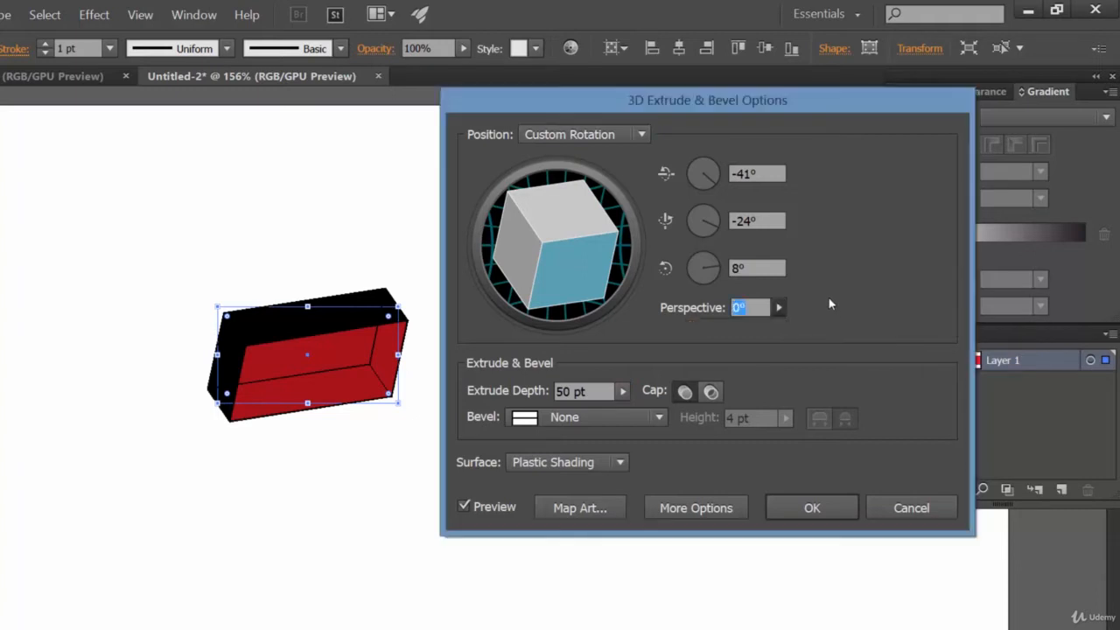
Set the extrude depth to 455 pt and keep the whole extrusion visible beside the options dialog
click(623, 395)
drag(536, 415, 546, 416)
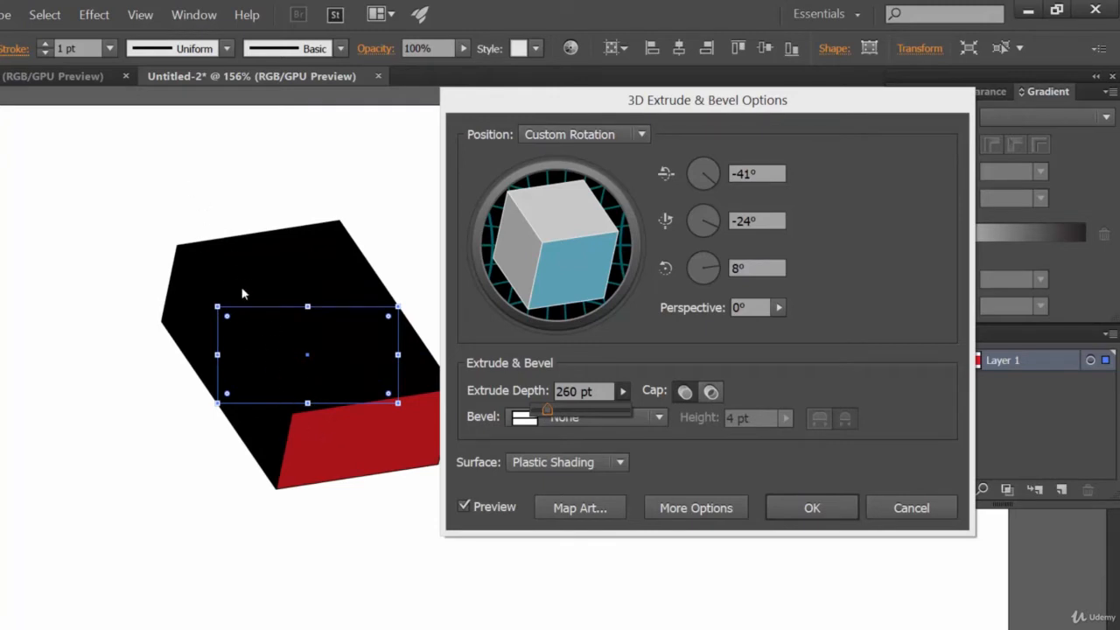
drag(551, 419, 560, 417)
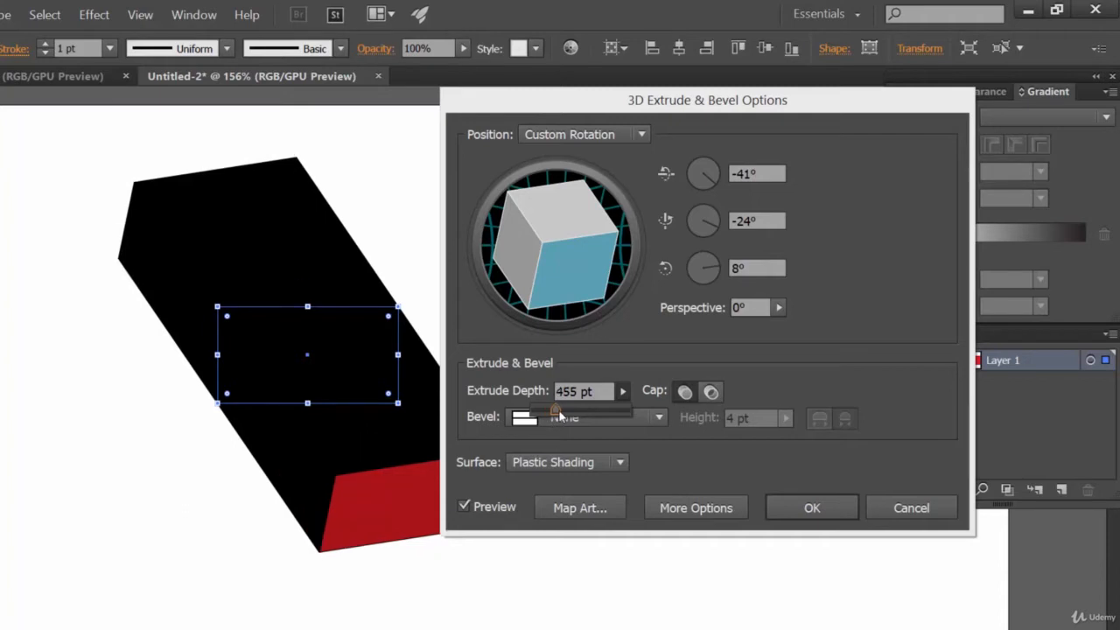
drag(695, 101, 758, 106)
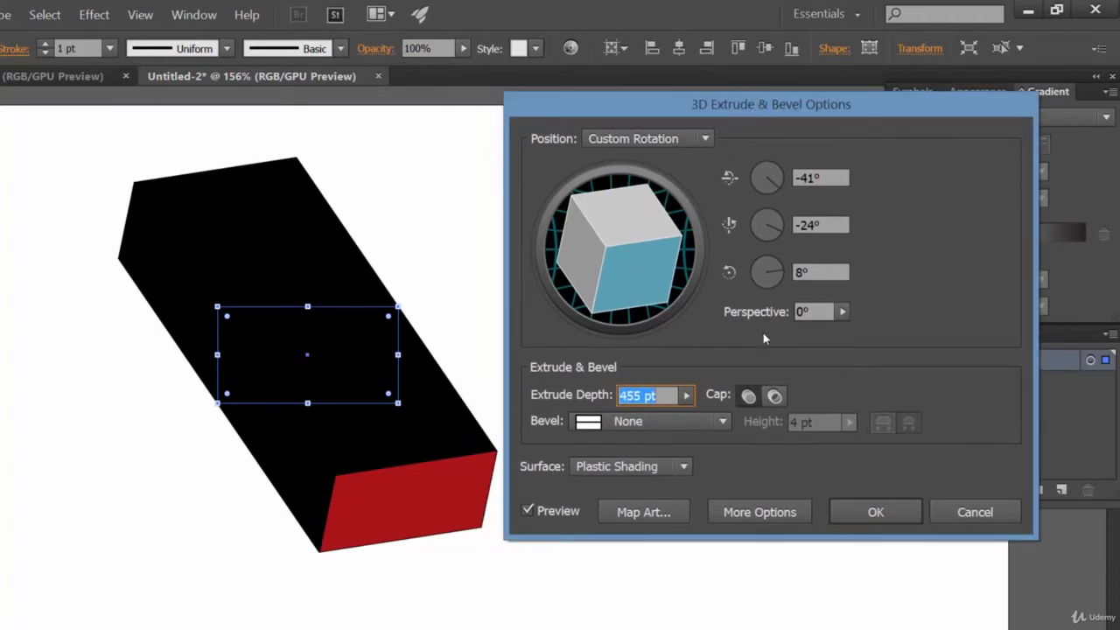
Set the perspective of the extruded shape to 74°
click(839, 313)
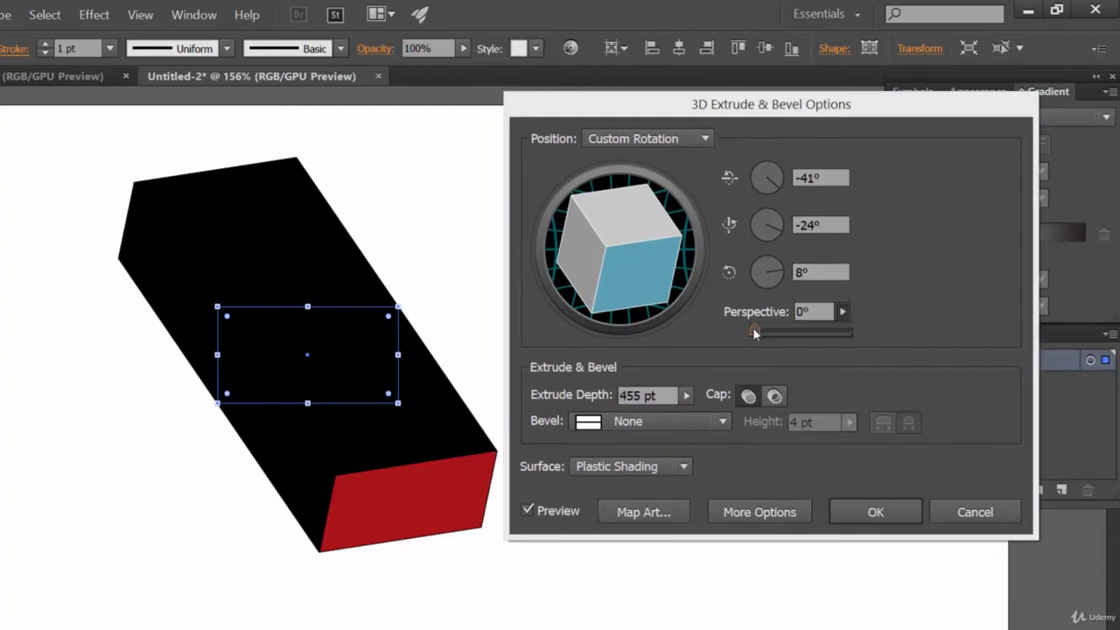
drag(752, 327, 812, 332)
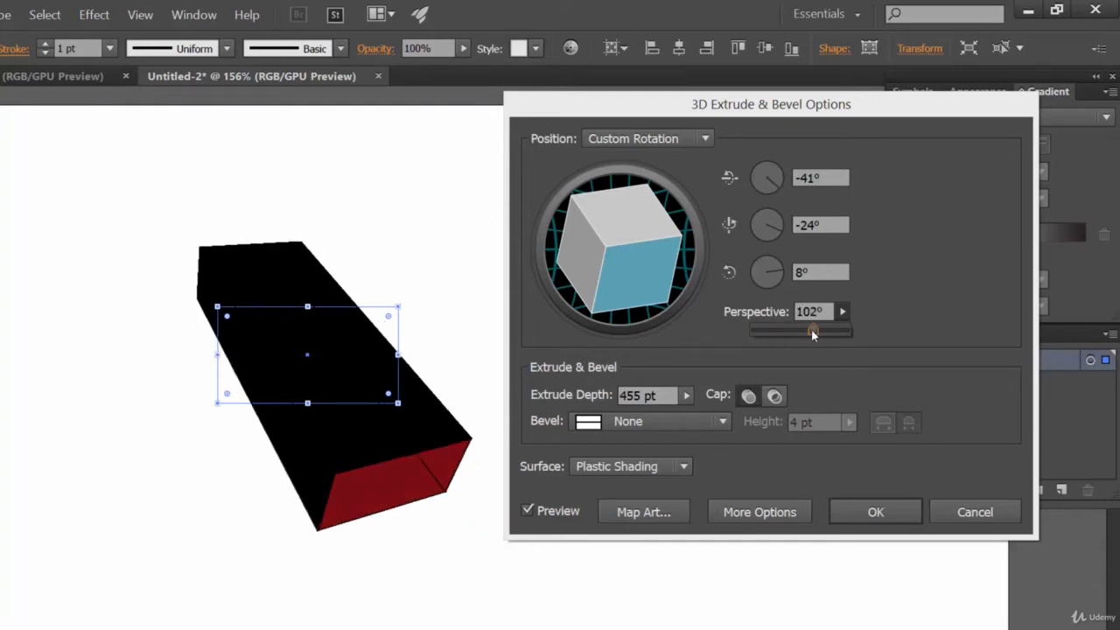
mouse_move(812, 331)
mouse_down()
mouse_move(858, 332)
mouse_move(728, 337)
mouse_move(772, 335)
mouse_move(744, 332)
mouse_move(756, 326)
mouse_move(837, 330)
mouse_move(793, 334)
mouse_up()
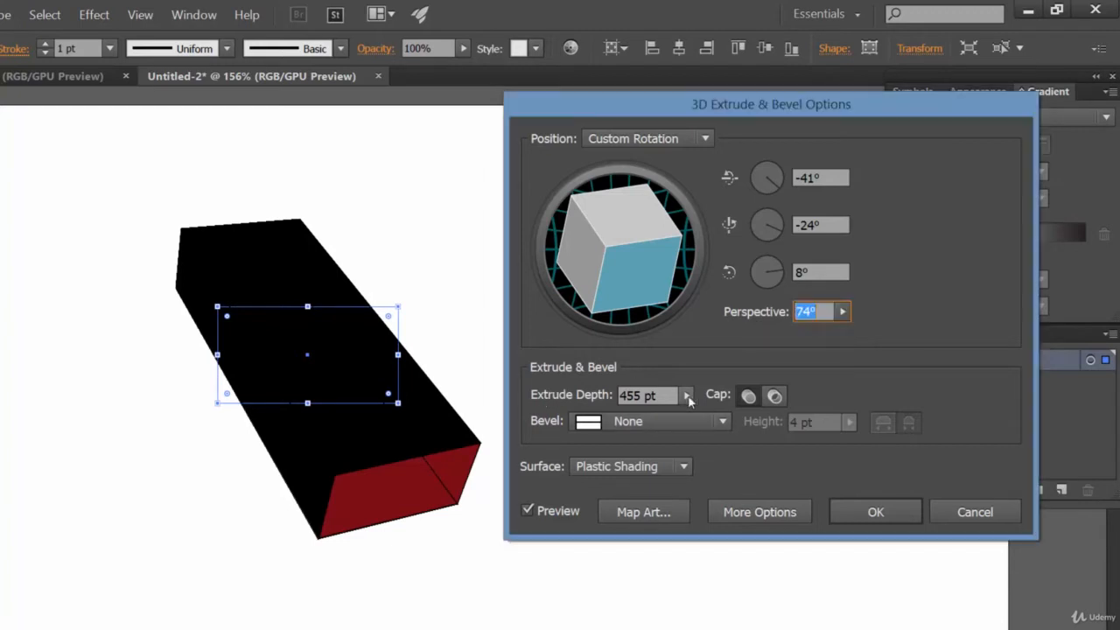
Switch the extrusion to the hollow cap appearance and rotate it to about 4°, -16° and 1°
click(775, 396)
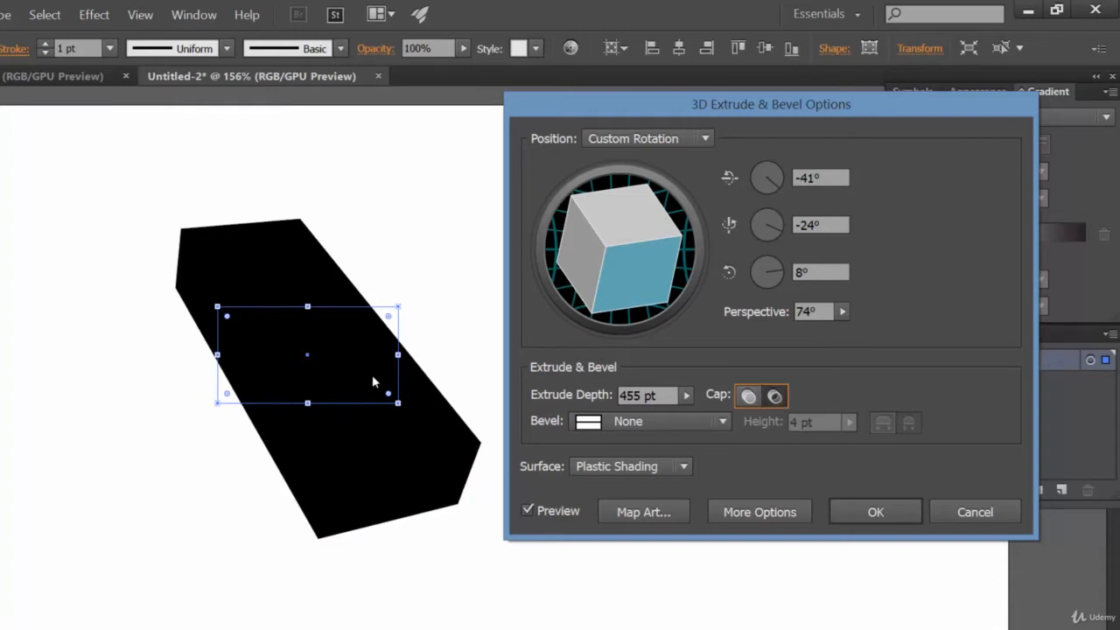
mouse_move(630, 258)
mouse_down()
mouse_move(623, 288)
mouse_move(625, 262)
mouse_move(645, 282)
mouse_move(636, 260)
mouse_move(640, 289)
mouse_move(625, 271)
mouse_move(632, 260)
mouse_up()
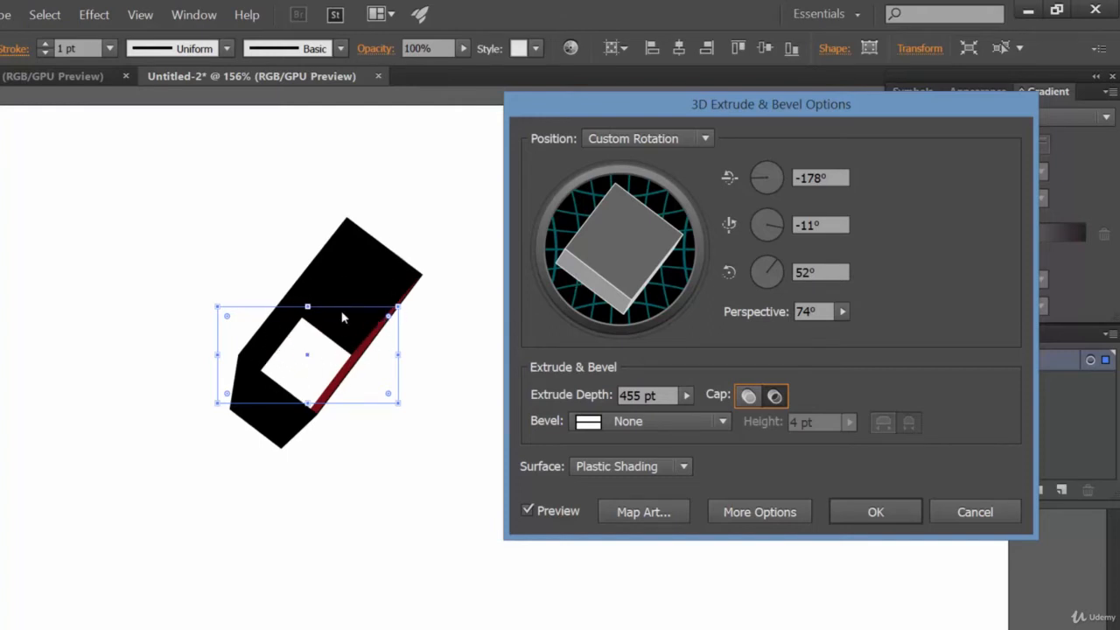
click(749, 397)
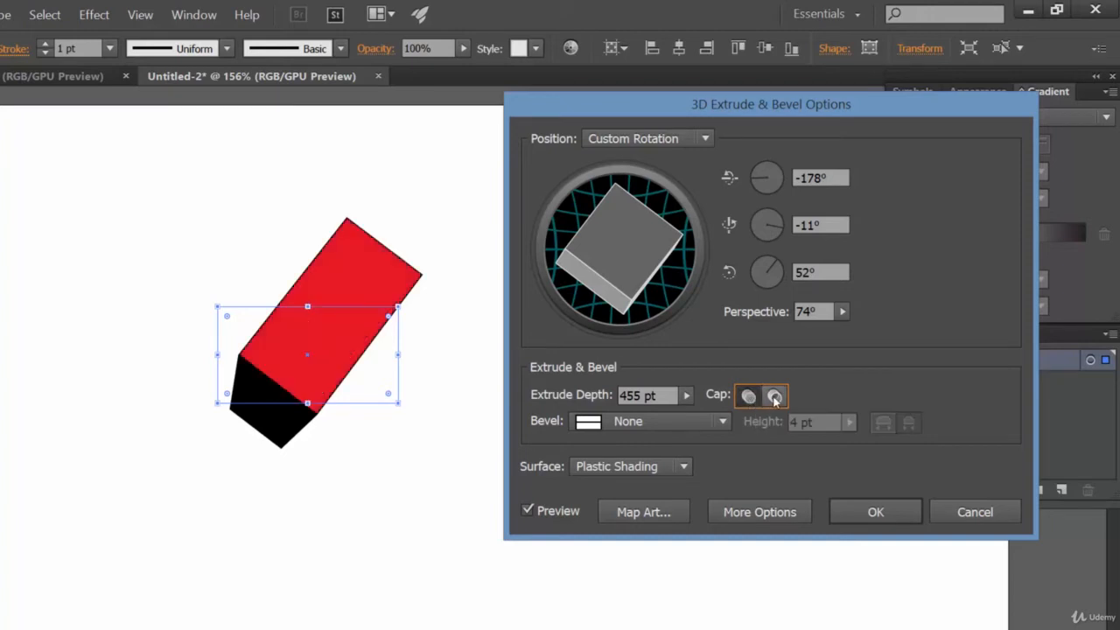
click(774, 397)
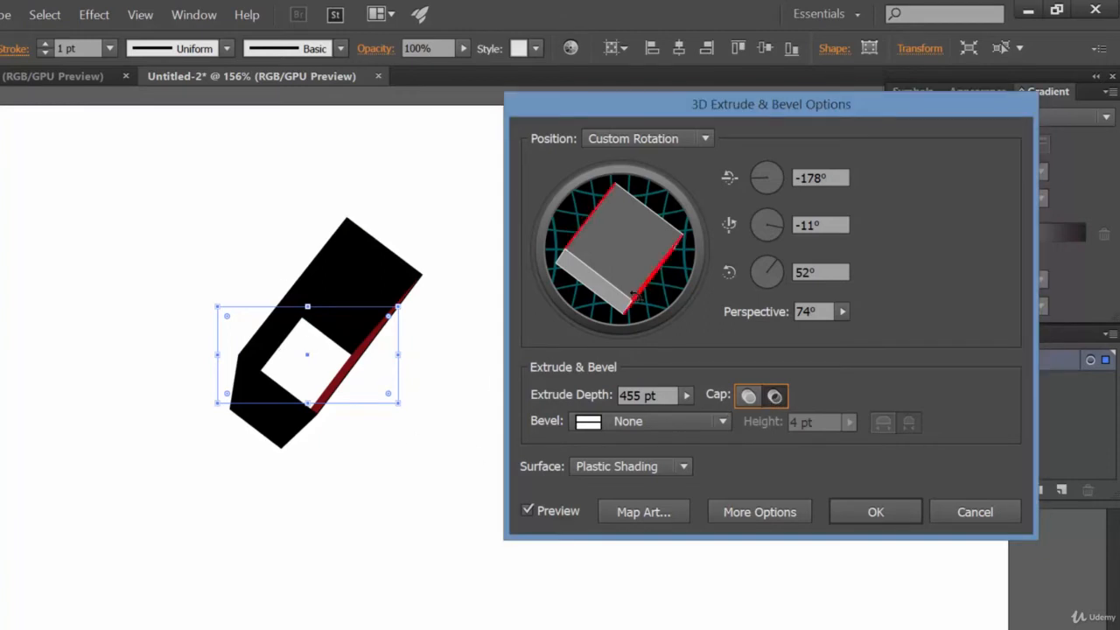
mouse_move(620, 255)
mouse_down()
mouse_move(632, 257)
mouse_move(619, 233)
mouse_move(604, 240)
mouse_move(610, 222)
mouse_move(622, 267)
mouse_move(618, 246)
mouse_up()
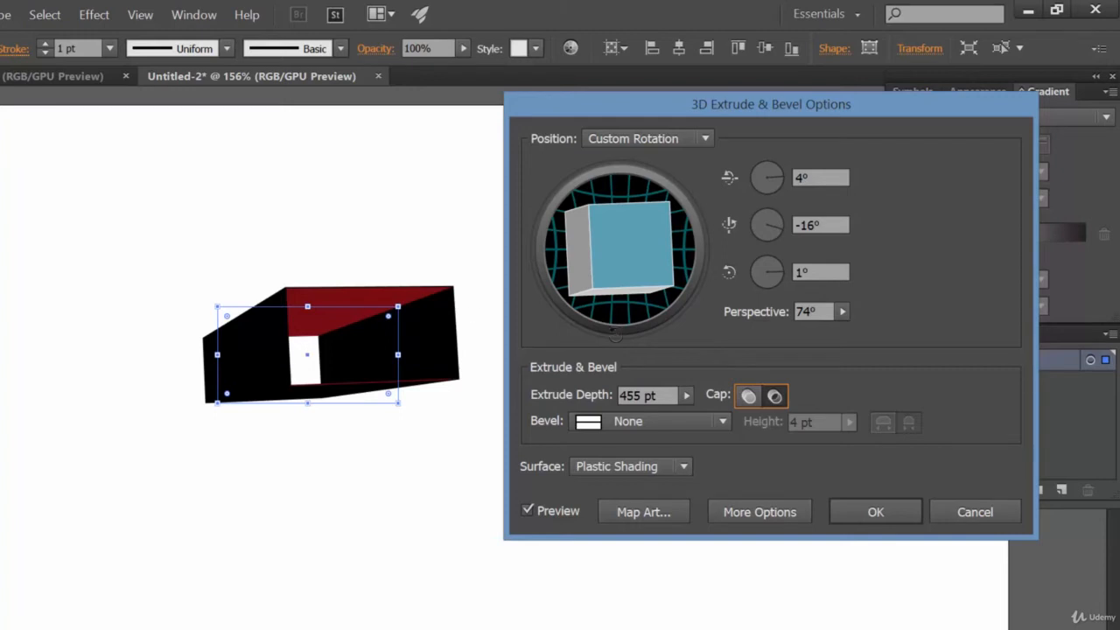
Try the Wireframe and Diffuse Shading surfaces on the extrusion and restore Plastic Shading
click(626, 466)
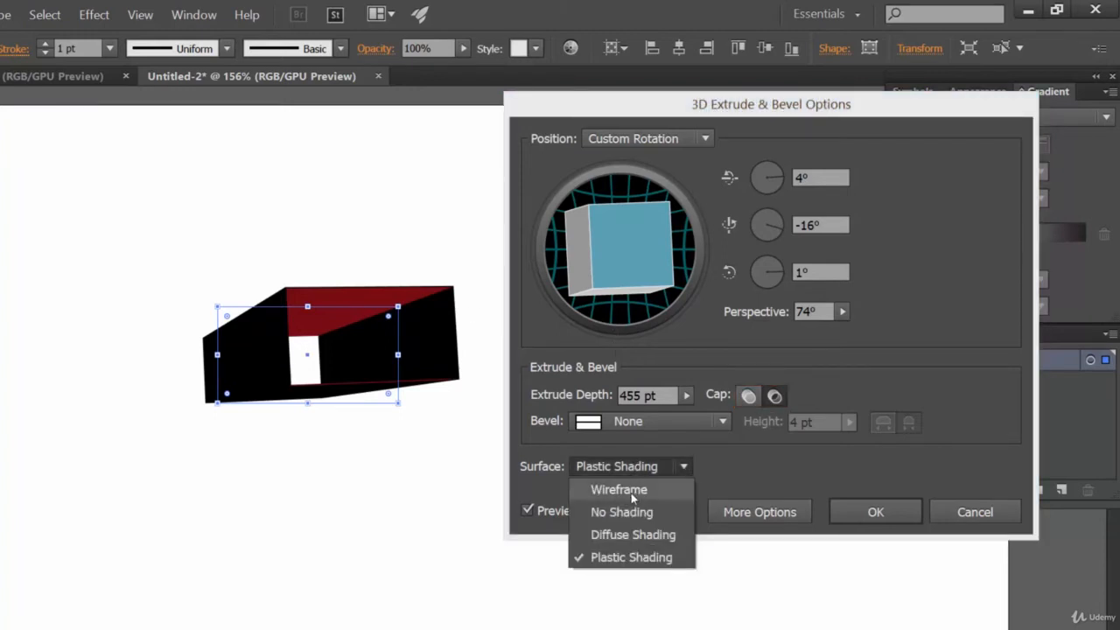
click(631, 491)
click(634, 468)
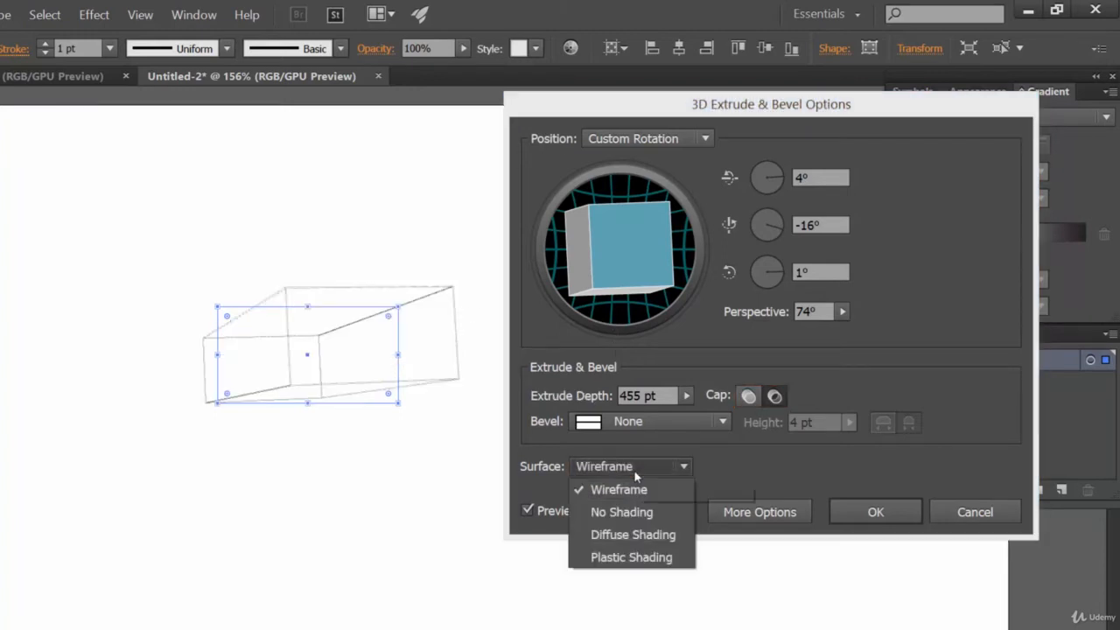
click(655, 532)
click(608, 467)
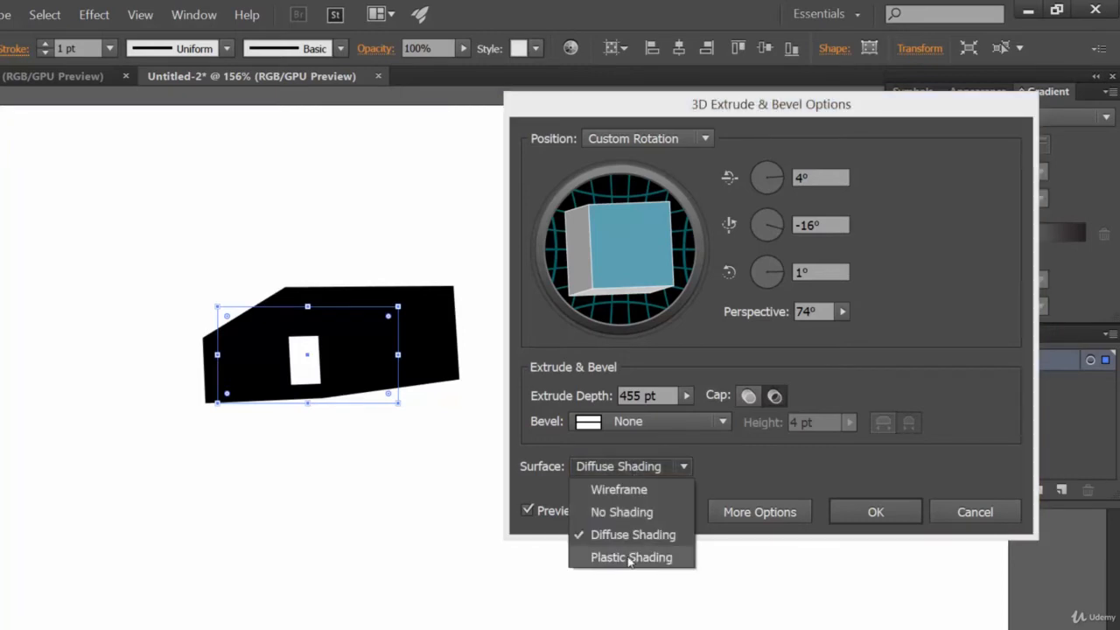
click(638, 559)
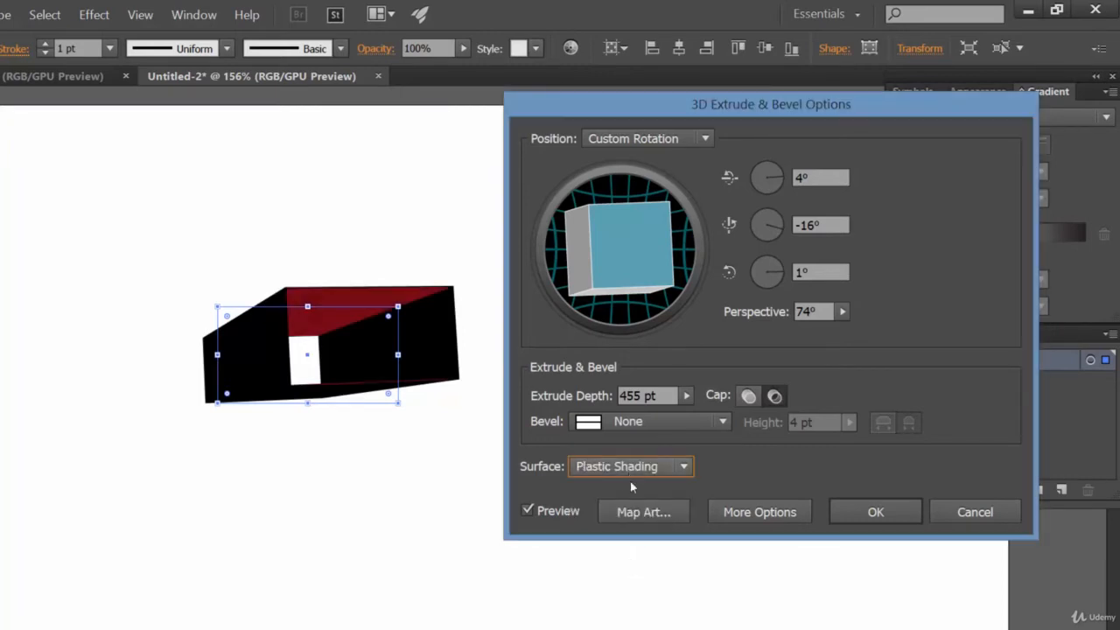
Expand the surface lighting options and set the ambient light to 58%, keeping the light intensity at 100%
click(745, 513)
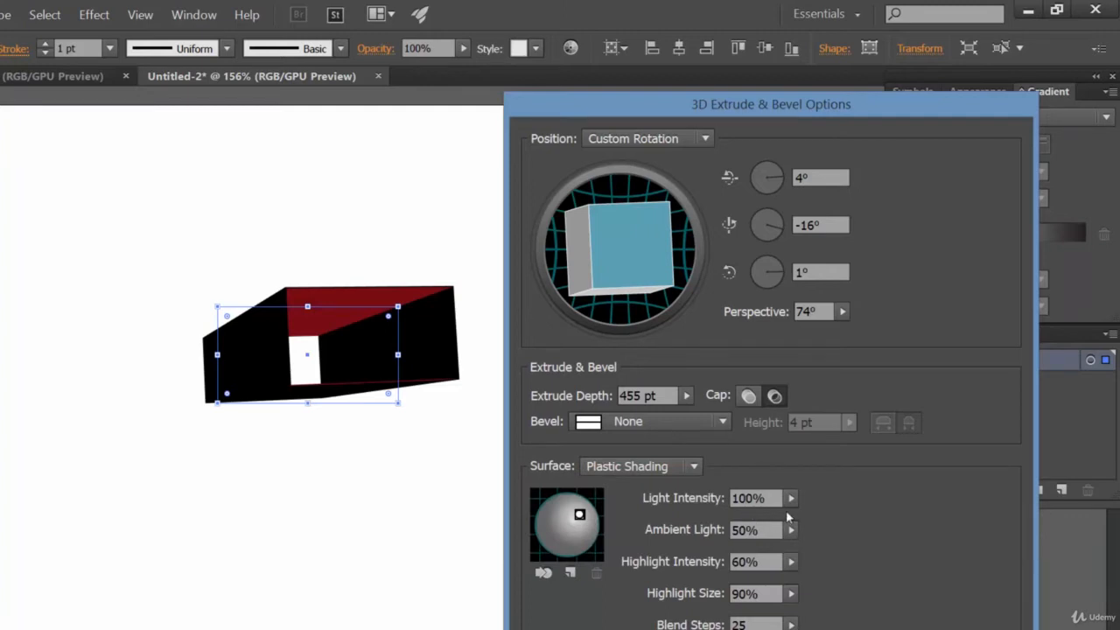
click(791, 498)
drag(794, 518, 828, 527)
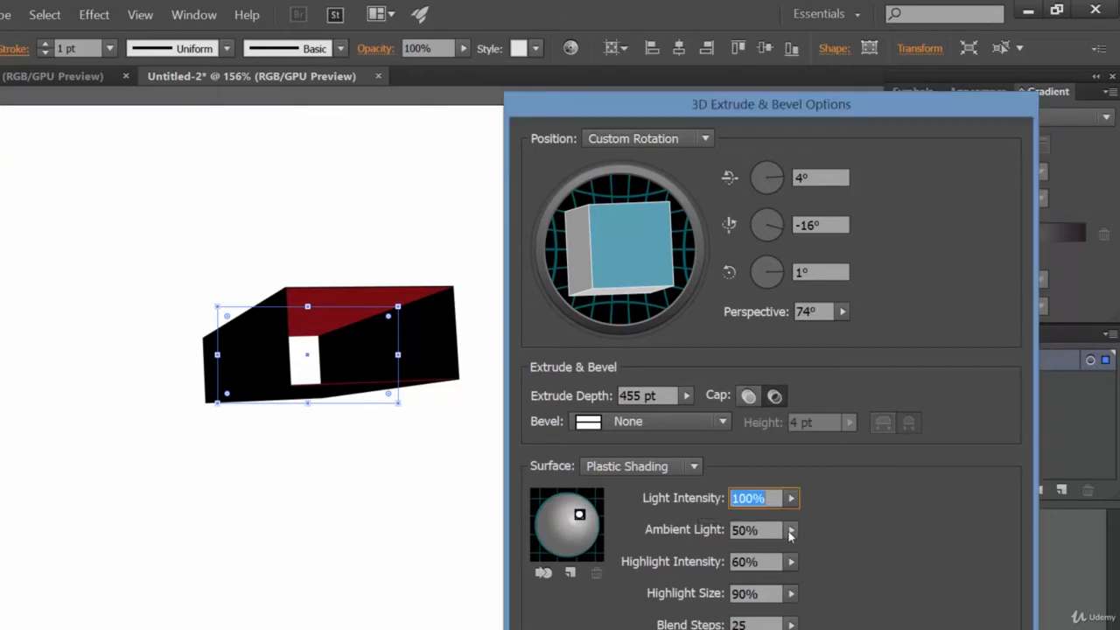
click(790, 531)
mouse_move(752, 553)
mouse_down()
mouse_move(779, 553)
mouse_move(756, 553)
mouse_up()
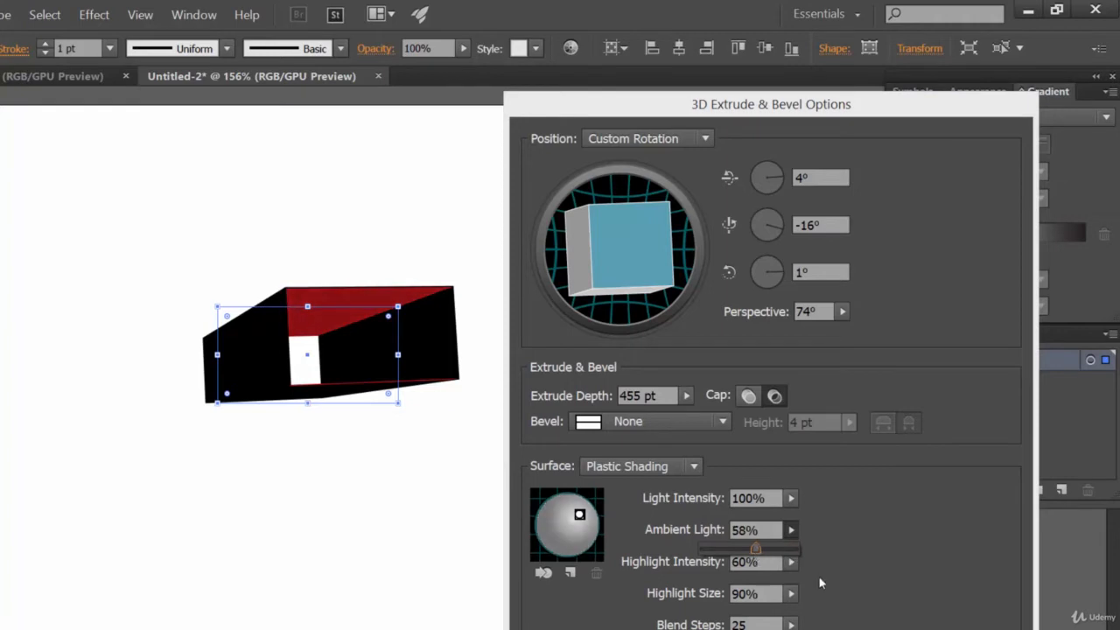
click(821, 581)
Set the highlight intensity to 99% and switch the extrusion to the solid cap appearance
click(792, 561)
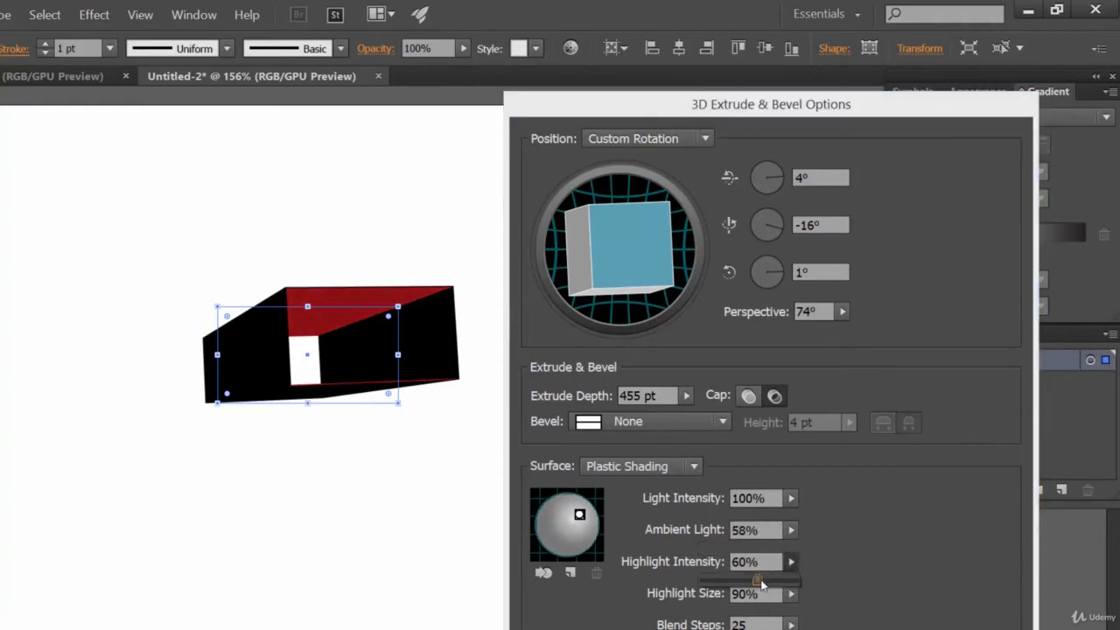
drag(760, 583, 795, 583)
click(851, 578)
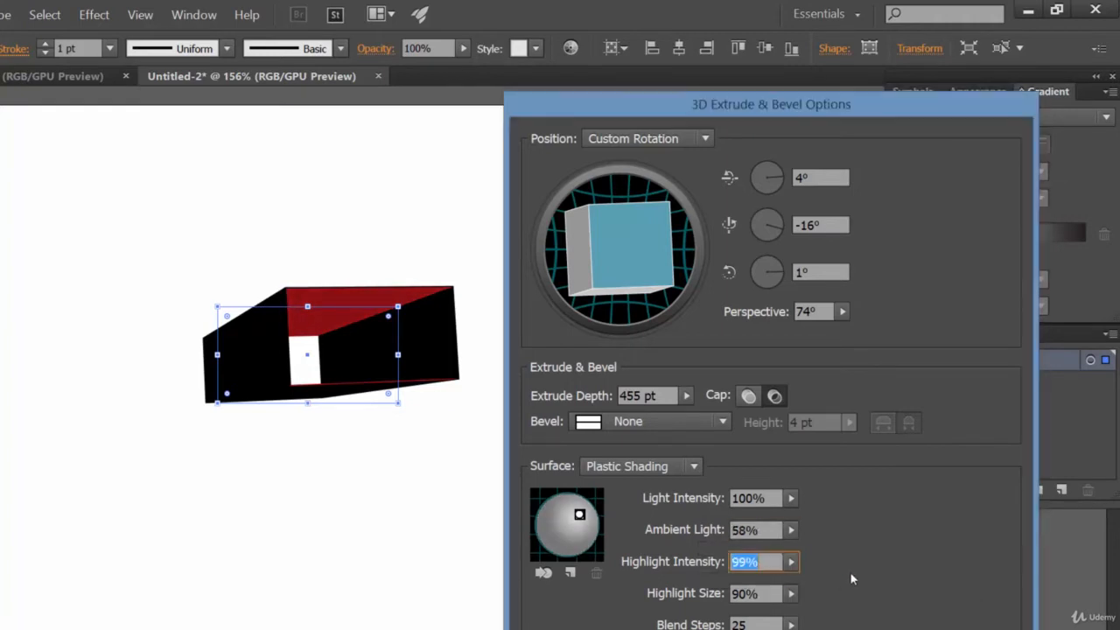
click(749, 398)
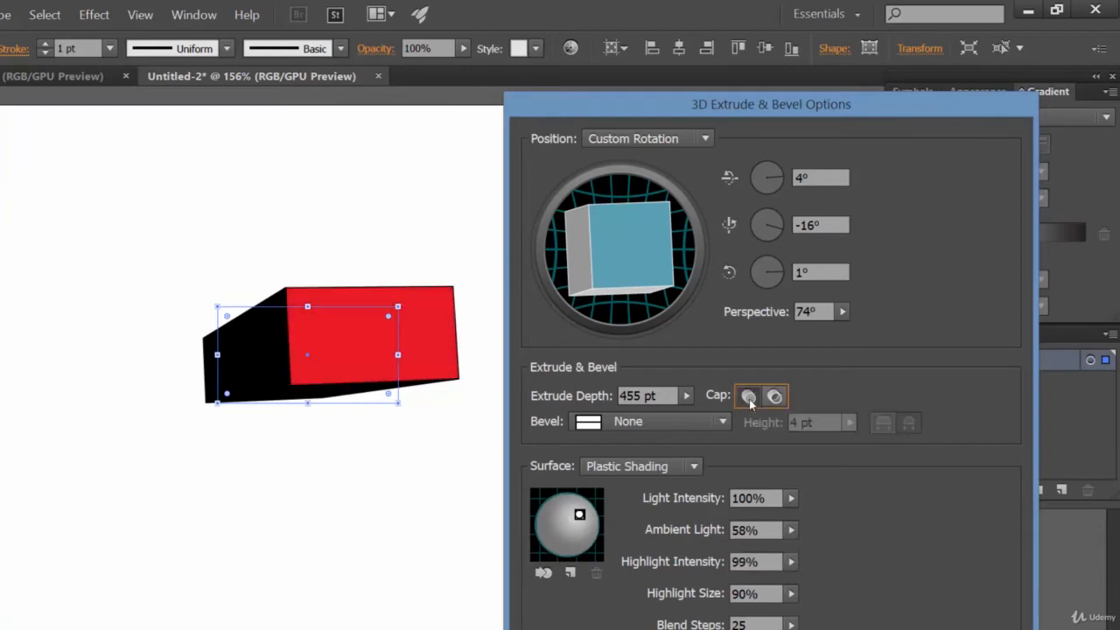
Set the blend steps to 35 and the shading color to Custom with red
click(791, 624)
mouse_move(708, 555)
mouse_down()
mouse_move(742, 537)
mouse_move(707, 539)
mouse_up()
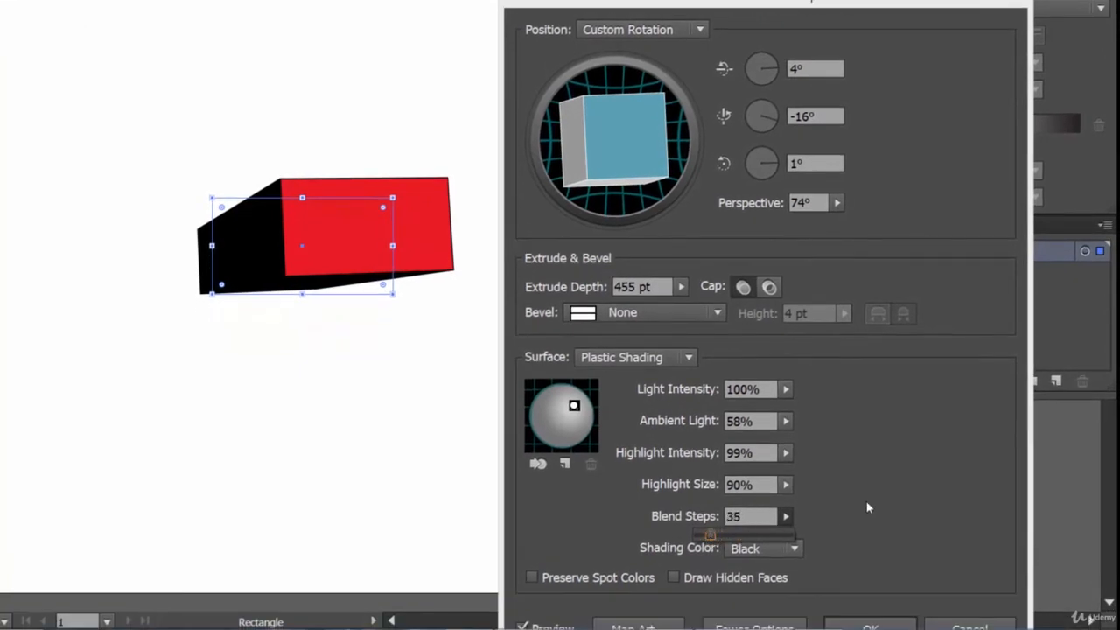
click(775, 548)
click(773, 616)
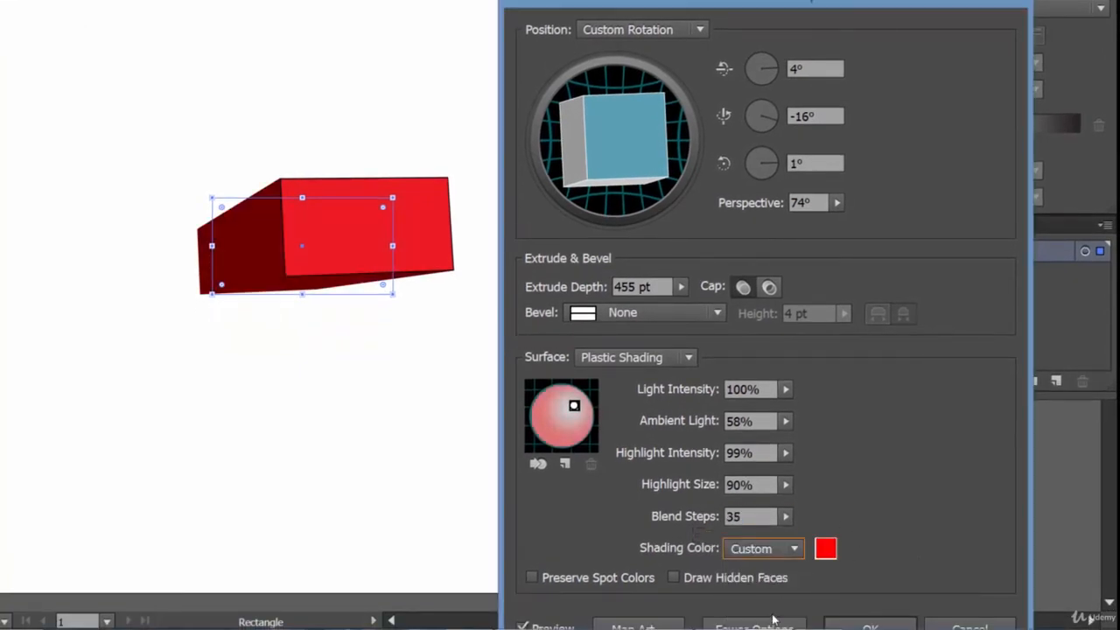
Set the extrusion's custom shading color to the dark red a81d1d
click(824, 548)
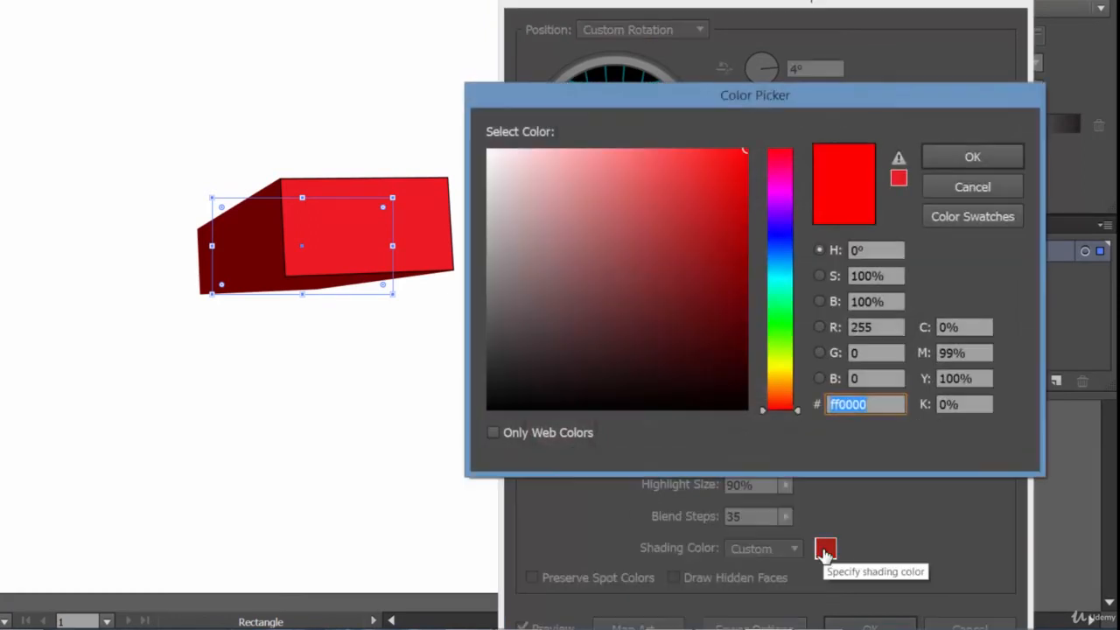
mouse_move(718, 327)
mouse_down()
mouse_move(707, 292)
mouse_move(688, 322)
mouse_up()
click(980, 158)
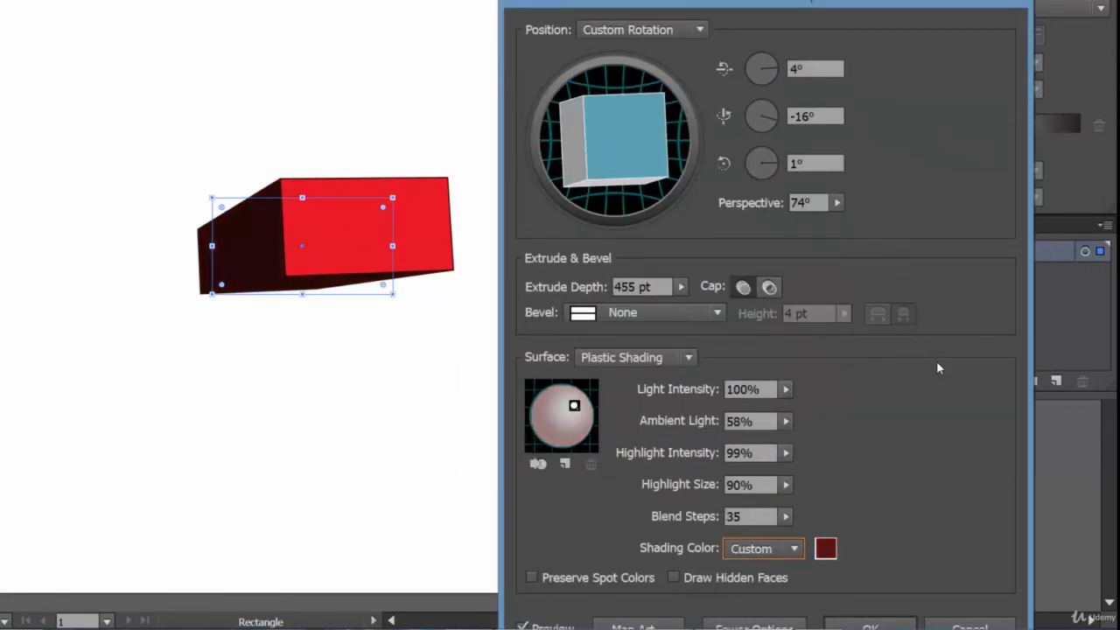
click(825, 549)
click(704, 236)
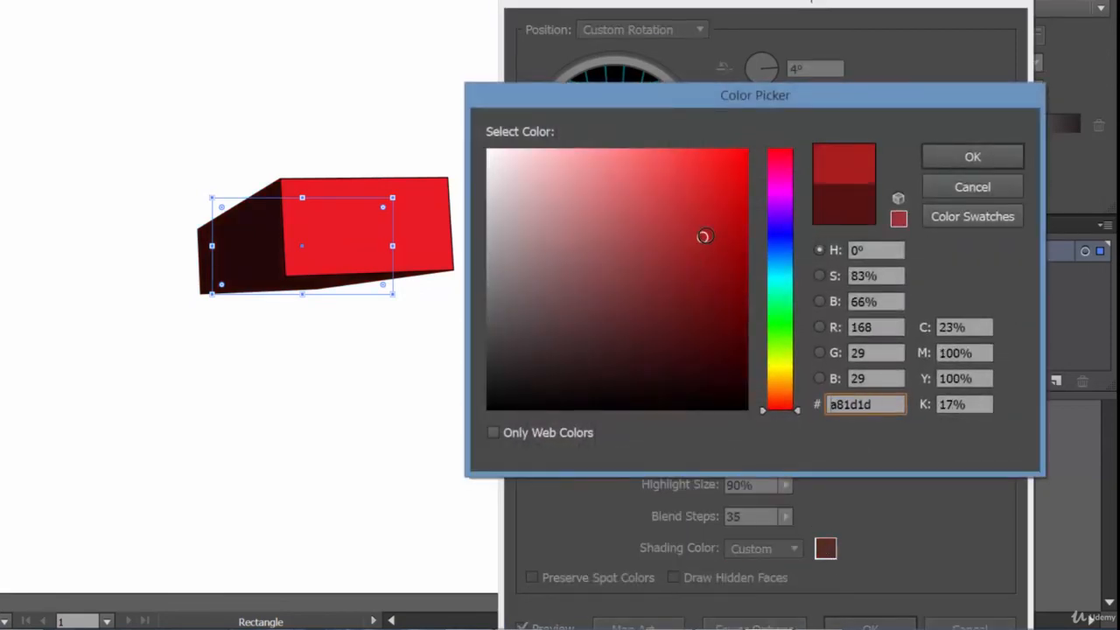
click(971, 157)
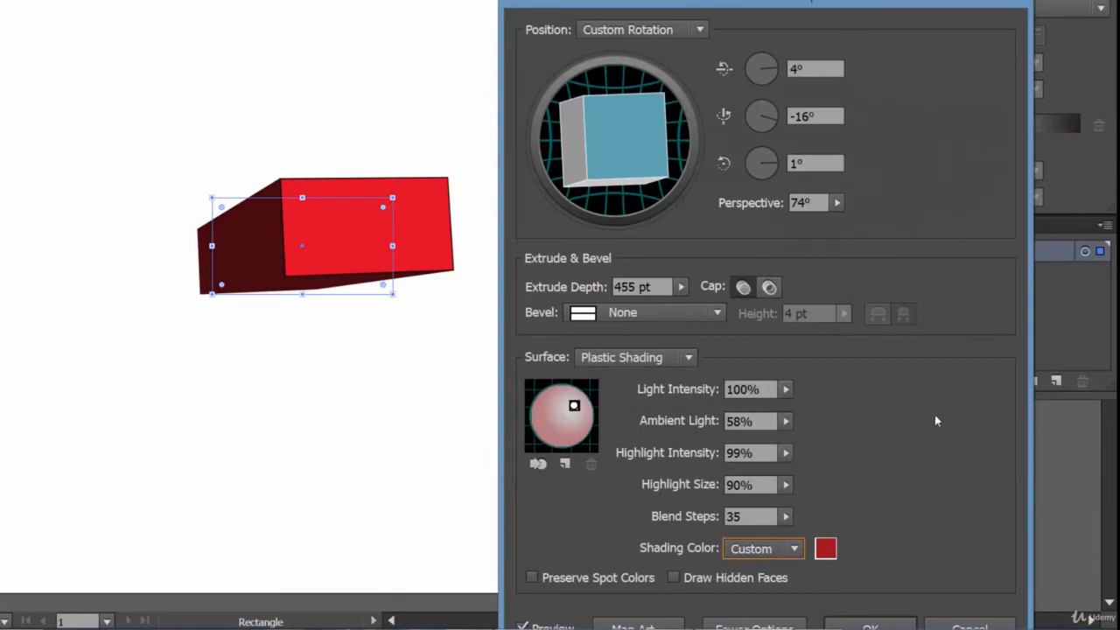
Try the hollow cap appearance, restore the solid cap and enable Draw Hidden Faces
click(769, 288)
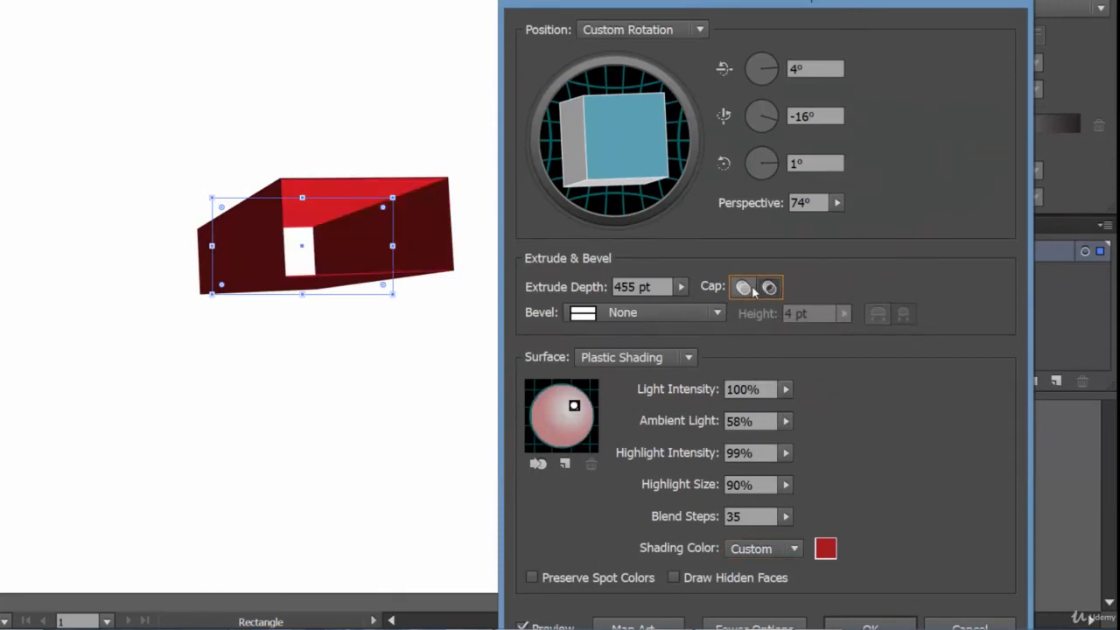
click(752, 289)
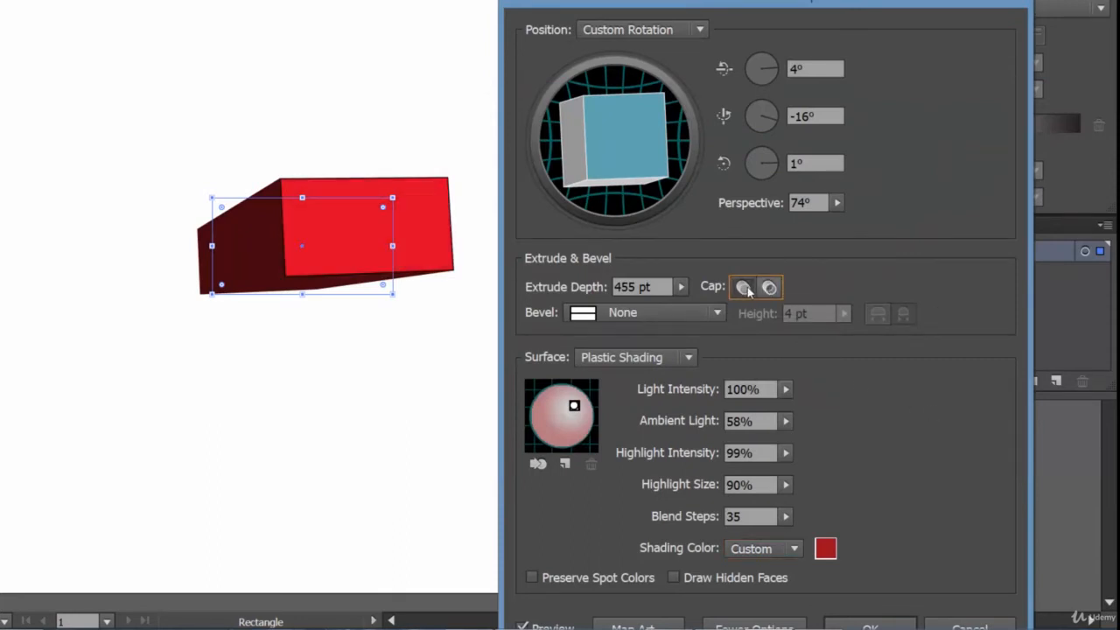
click(749, 585)
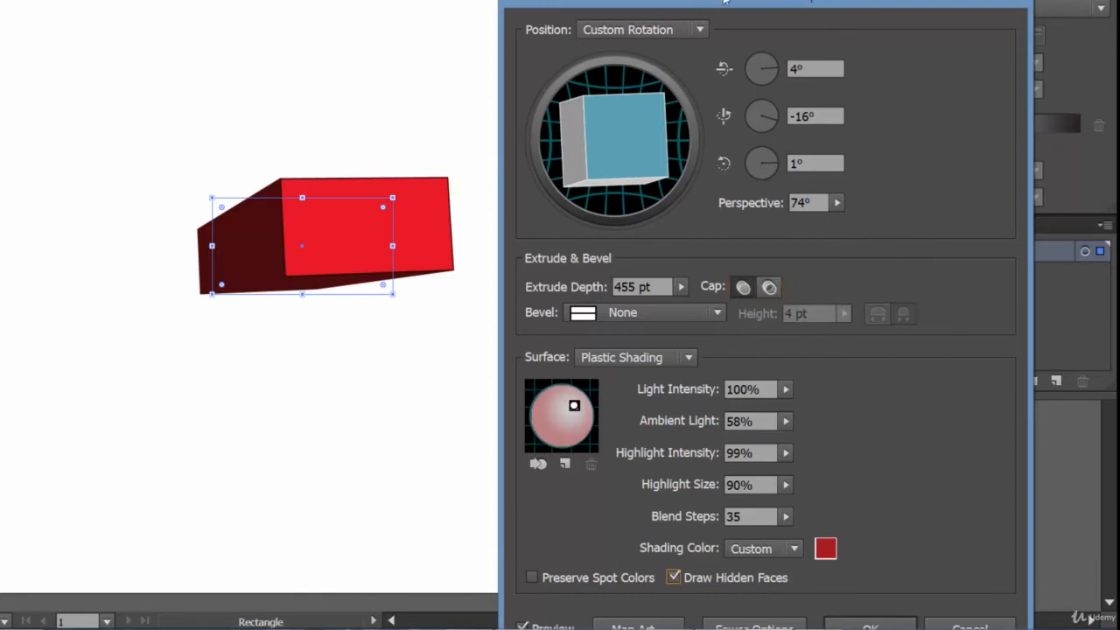
drag(725, 2, 711, 0)
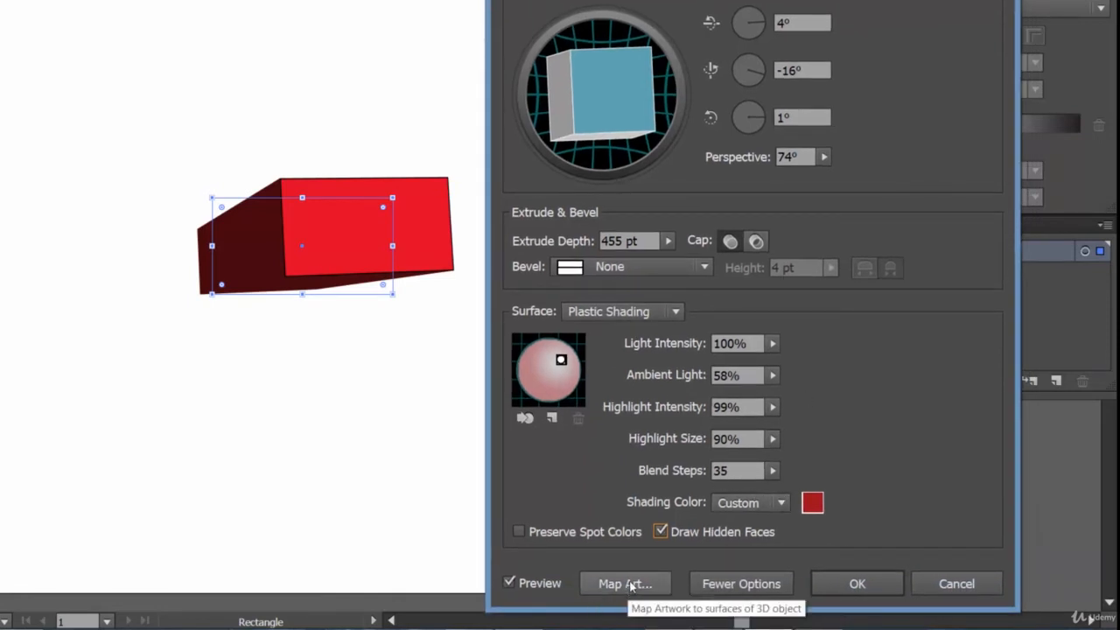
Collapse the extra lighting options and examine surfaces 1 to 5 of the extrusion in Map Art
click(726, 584)
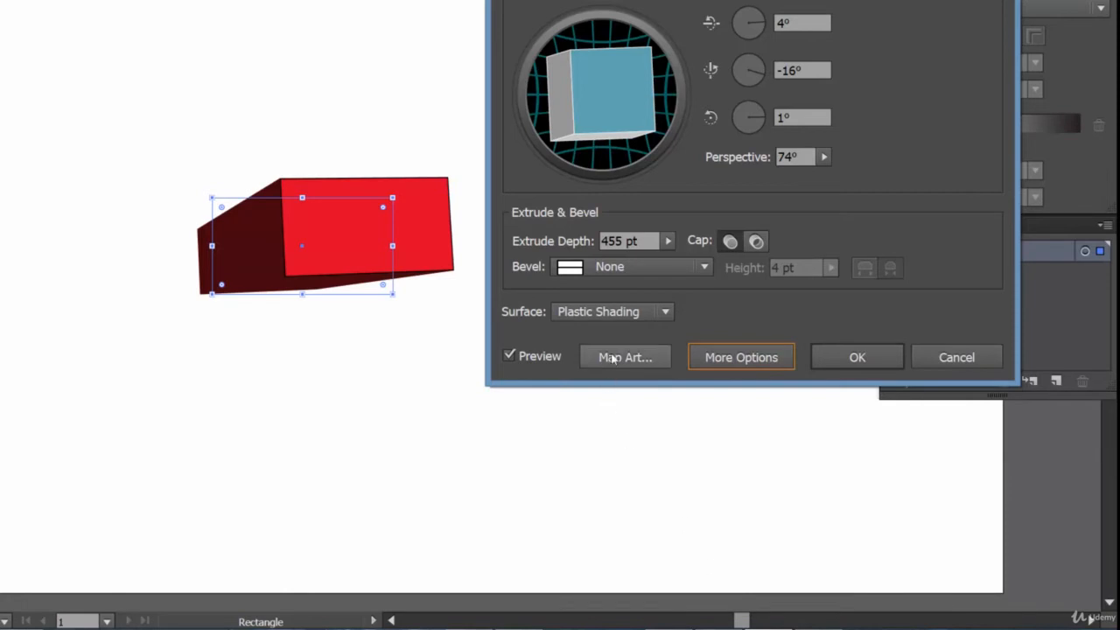
click(624, 358)
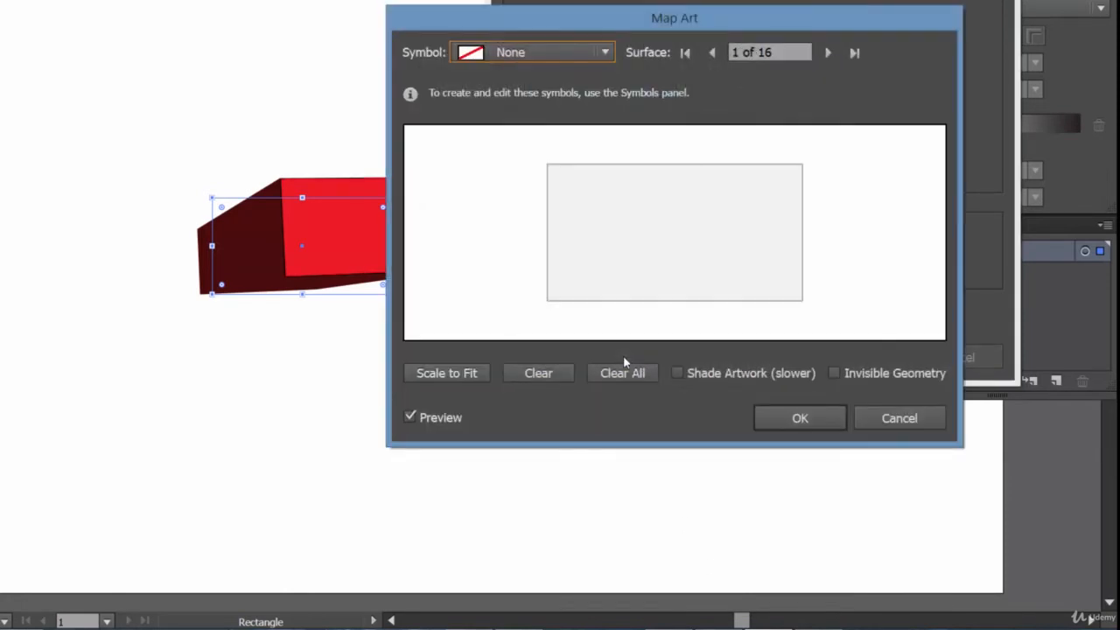
drag(551, 19, 691, 10)
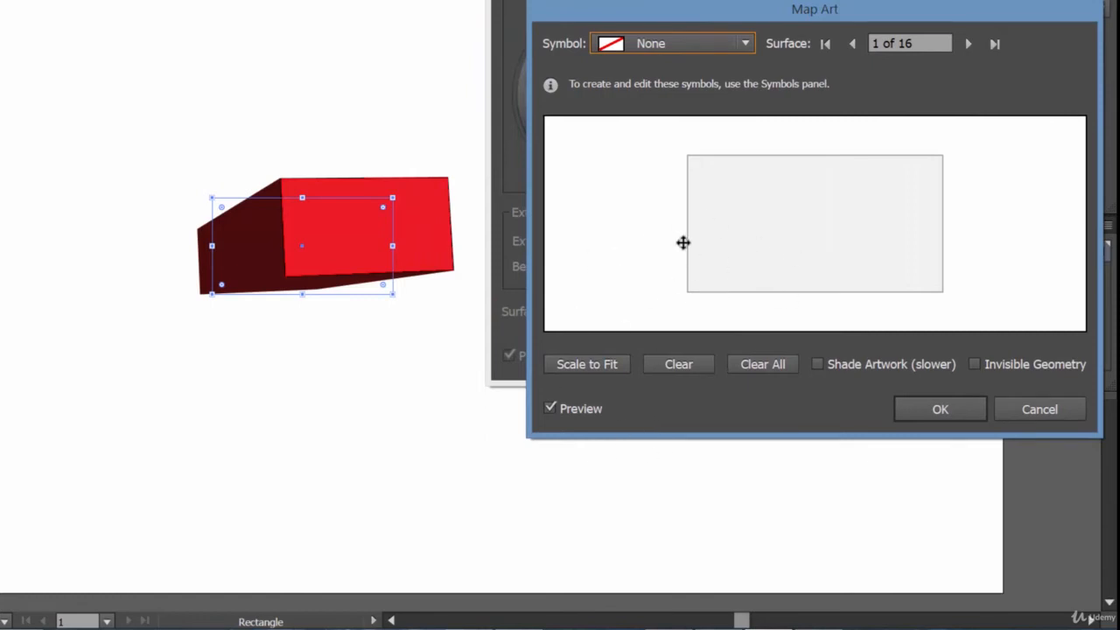
drag(752, 9, 710, 7)
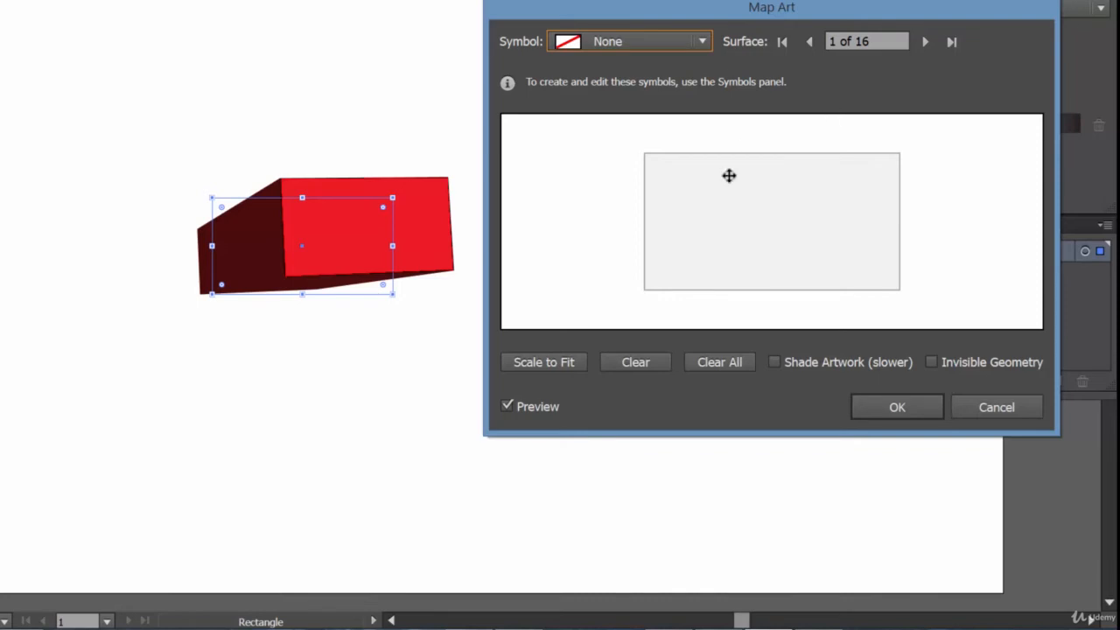
click(925, 41)
click(925, 41)
click(924, 41)
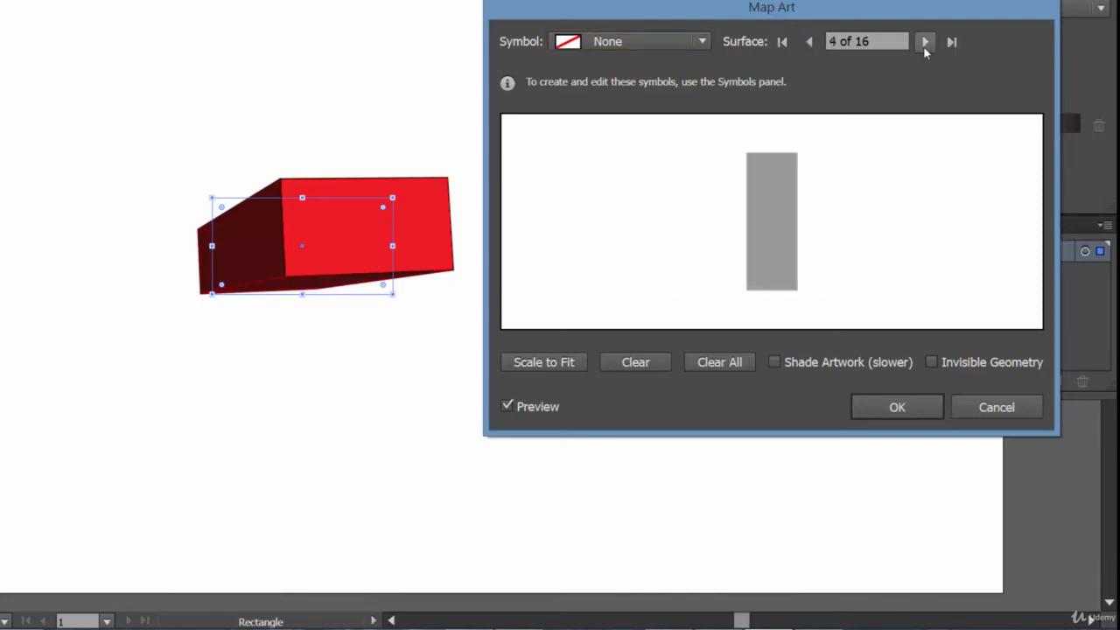
click(924, 43)
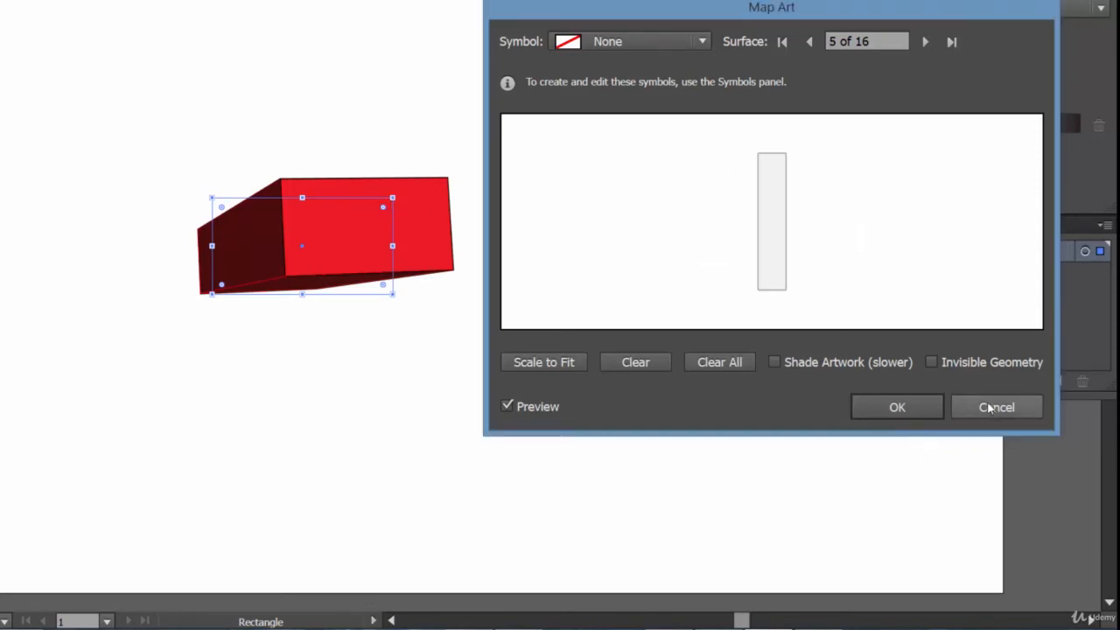
Try the Invisible Geometry and Shade Artwork options in Map Art and cancel the artwork mapping
click(968, 367)
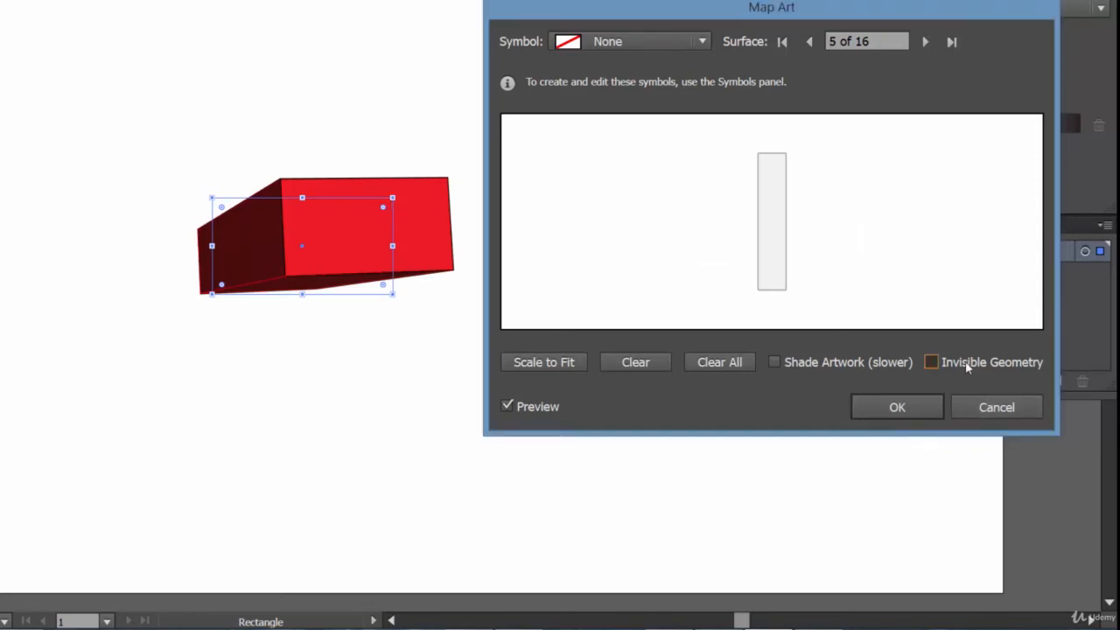
click(968, 367)
click(874, 367)
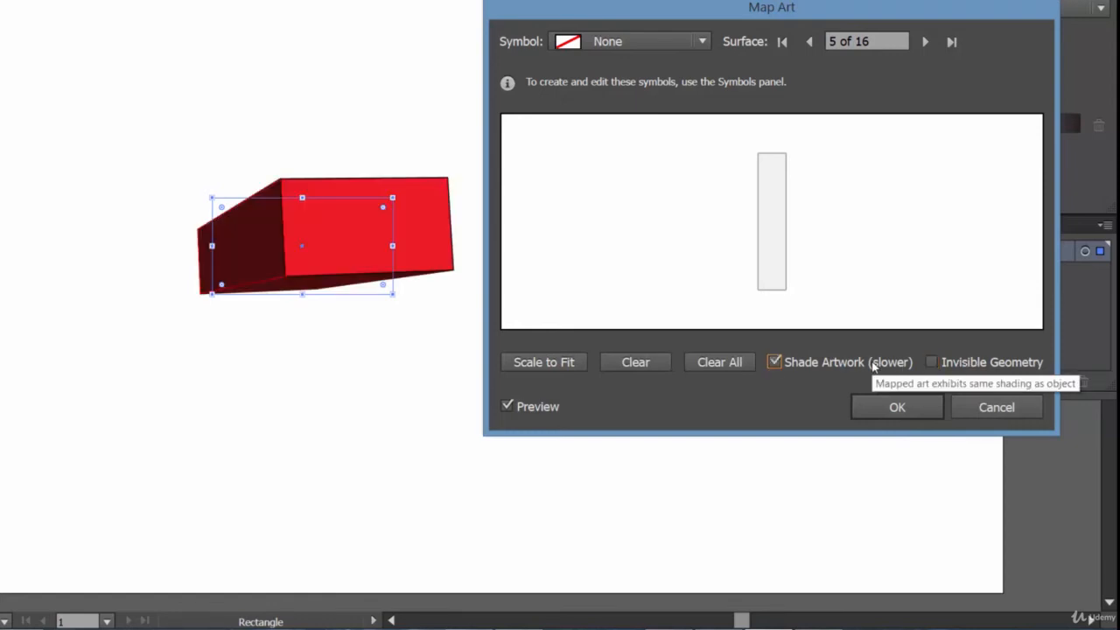
click(819, 363)
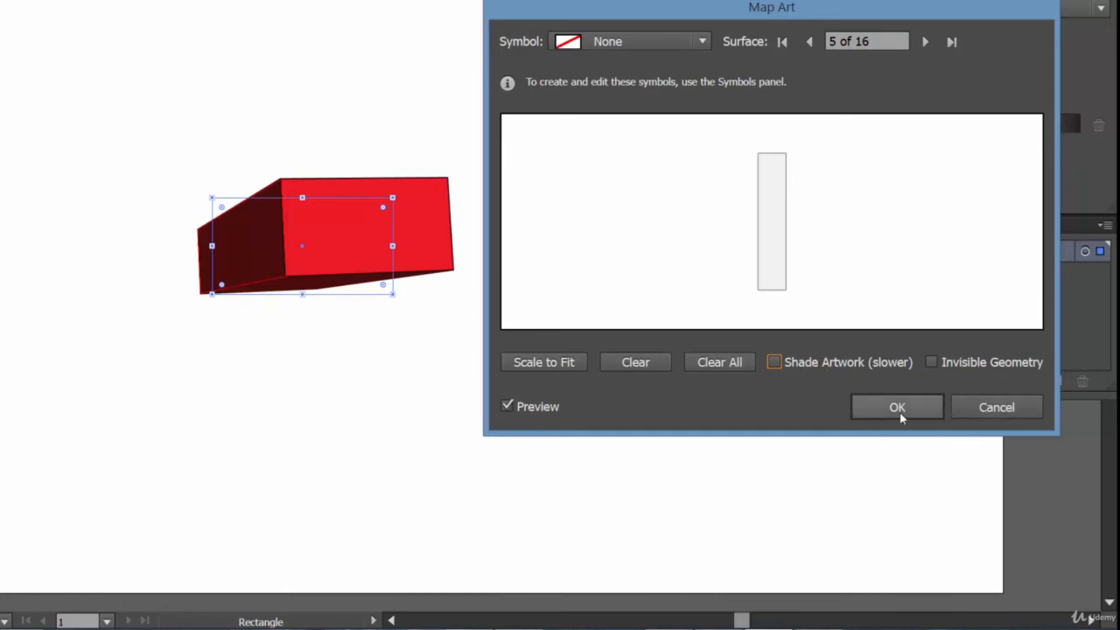
click(982, 408)
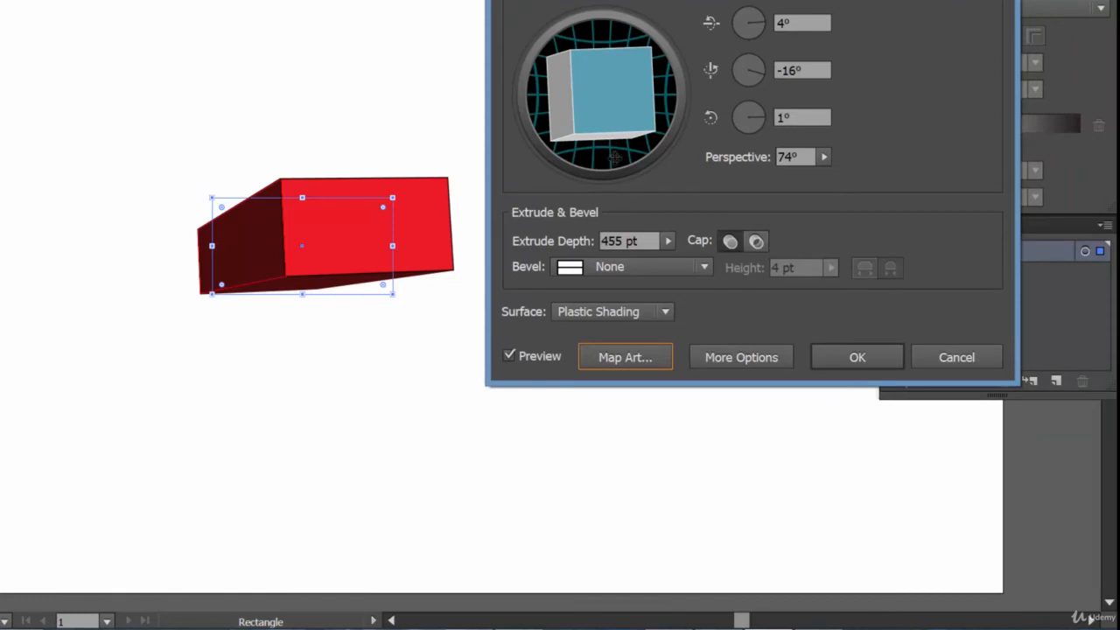
Rotate the extrusion to -17°, -23° and 6° and try the Complex 1 bevel on it
mouse_move(608, 93)
mouse_down()
mouse_move(605, 79)
mouse_move(612, 95)
mouse_move(595, 98)
mouse_up()
click(678, 269)
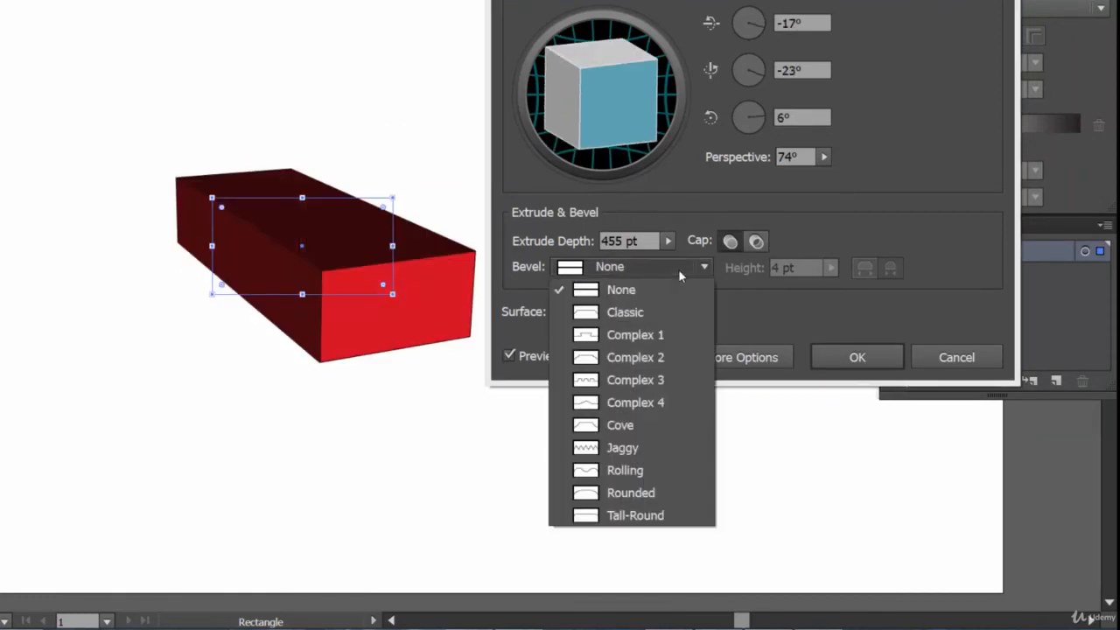
click(657, 337)
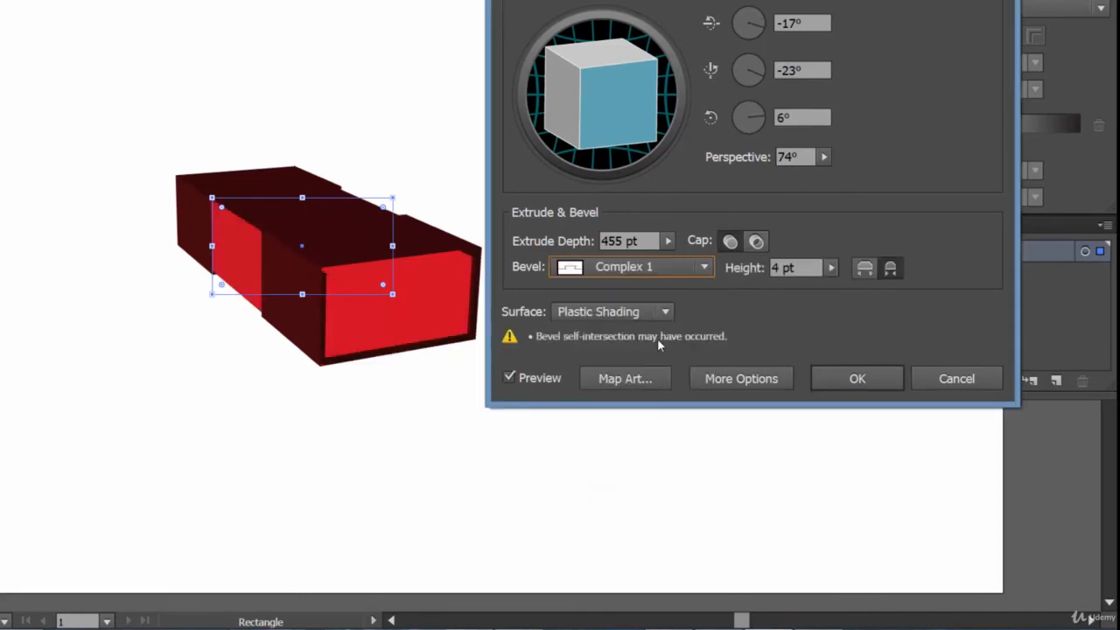
Try the Cove, Tall-Round and Rounded bevels on the extrusion
click(659, 268)
click(657, 420)
click(657, 269)
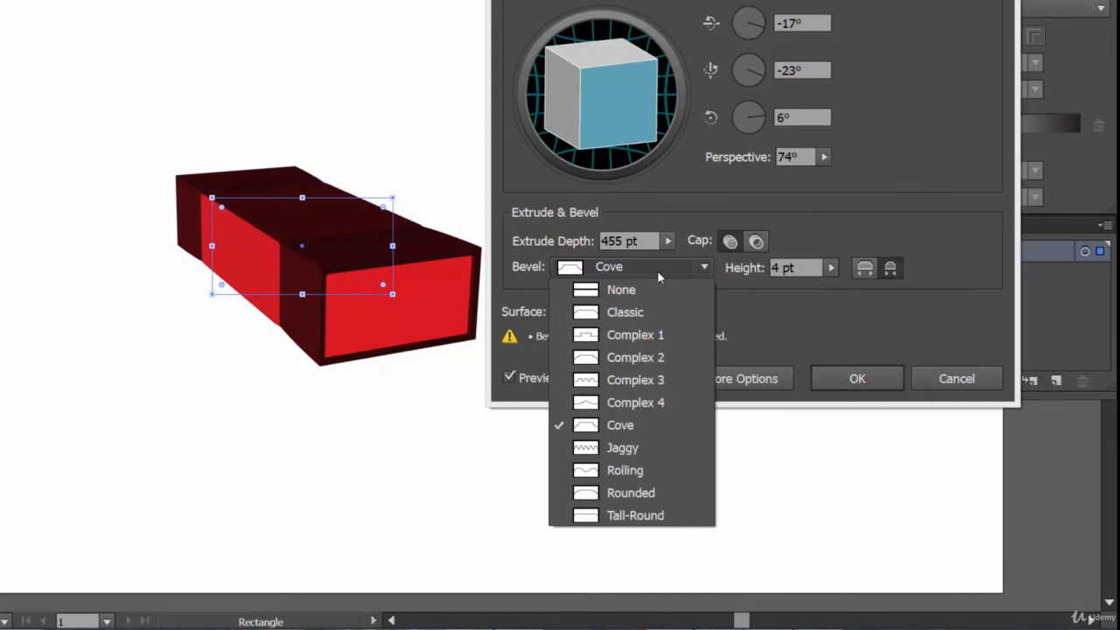
click(647, 518)
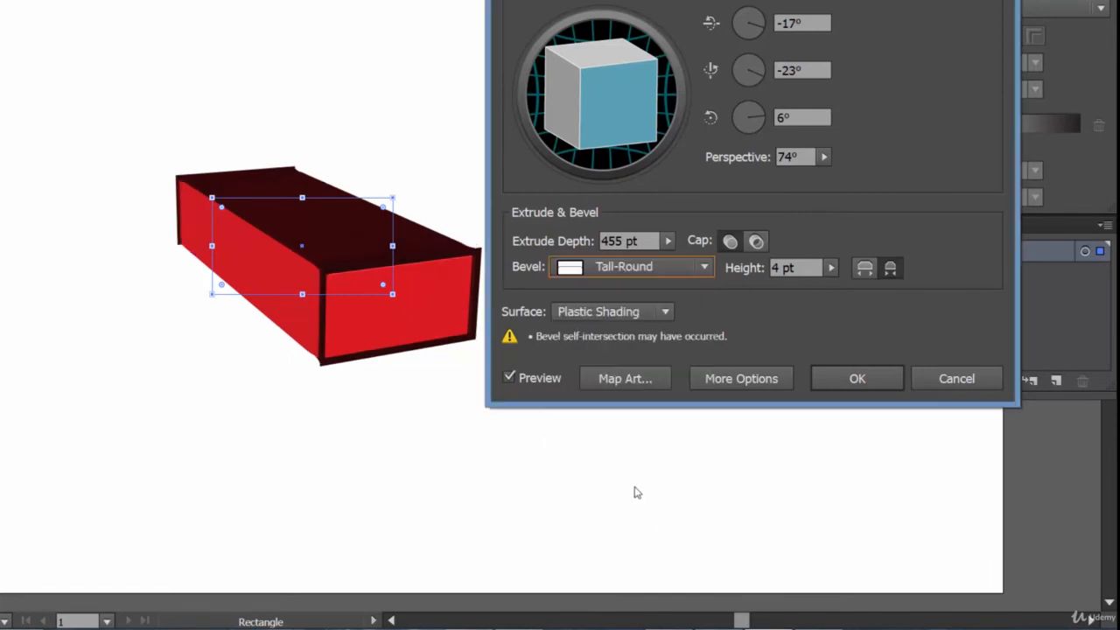
click(662, 266)
click(652, 493)
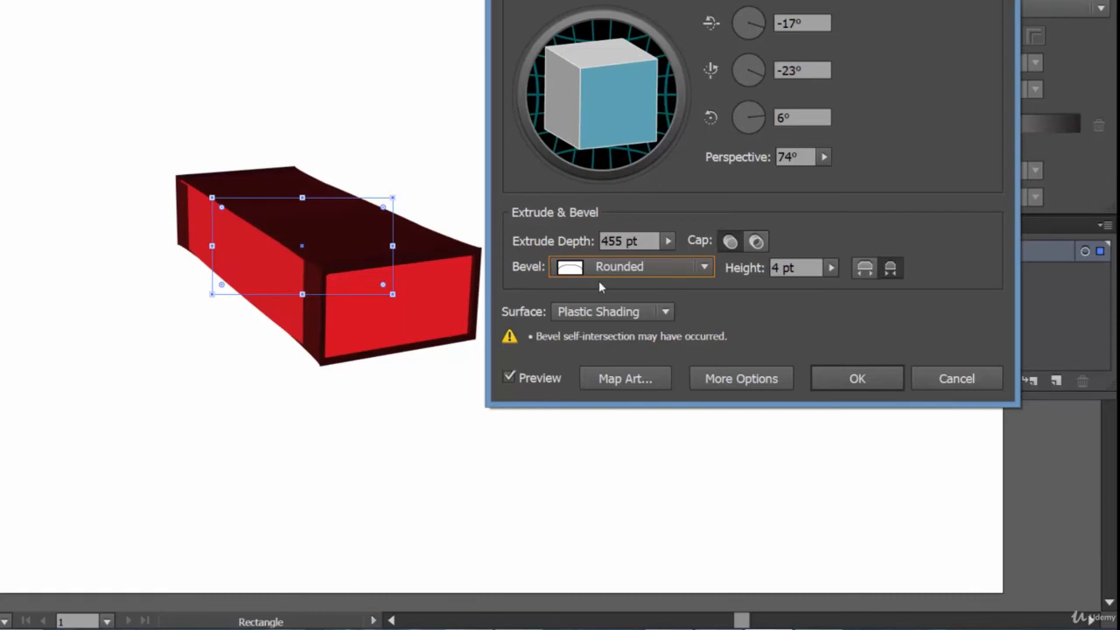
Set the bevel back to None and apply the Extrude & Bevel effect to the rectangle
click(630, 273)
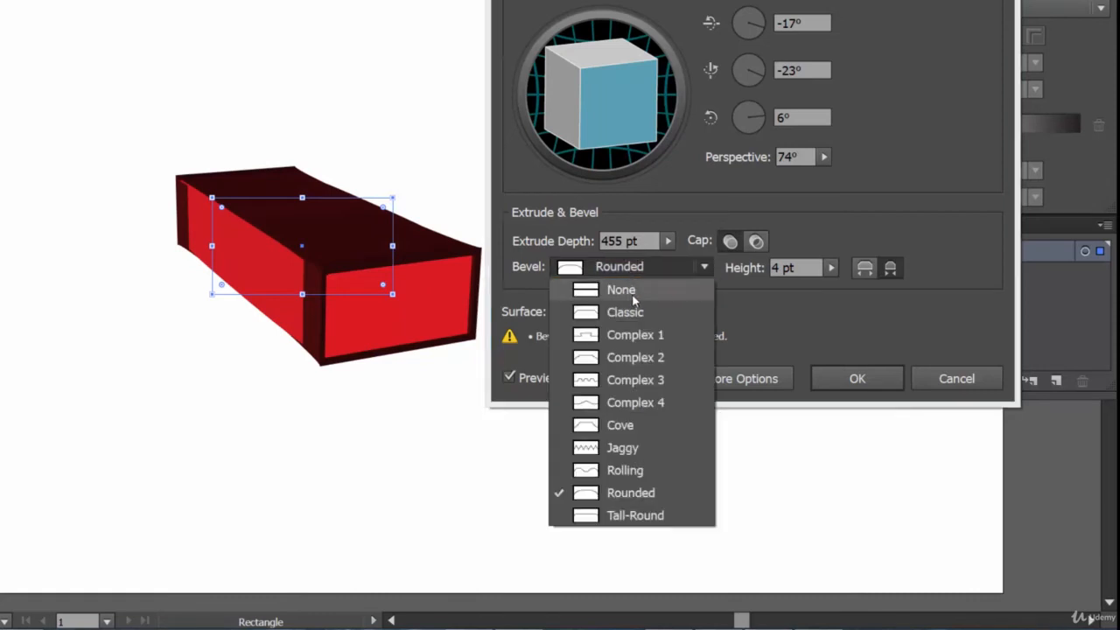
click(637, 289)
click(875, 388)
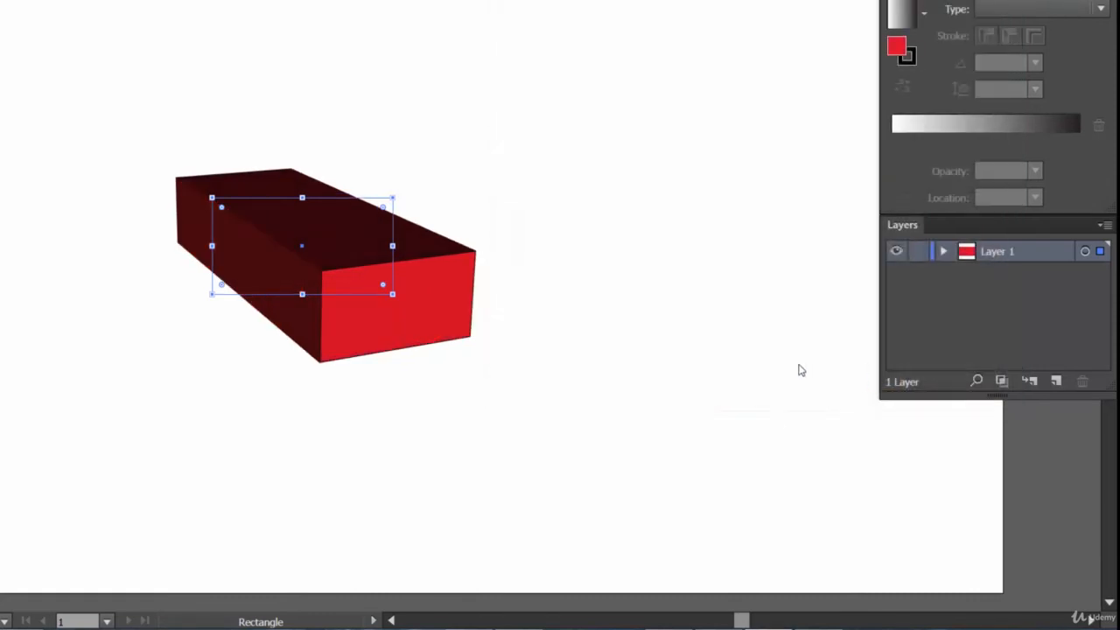
Move the extruded box slightly left on the artboard and expand its appearance into editable shapes
click(510, 477)
click(507, 306)
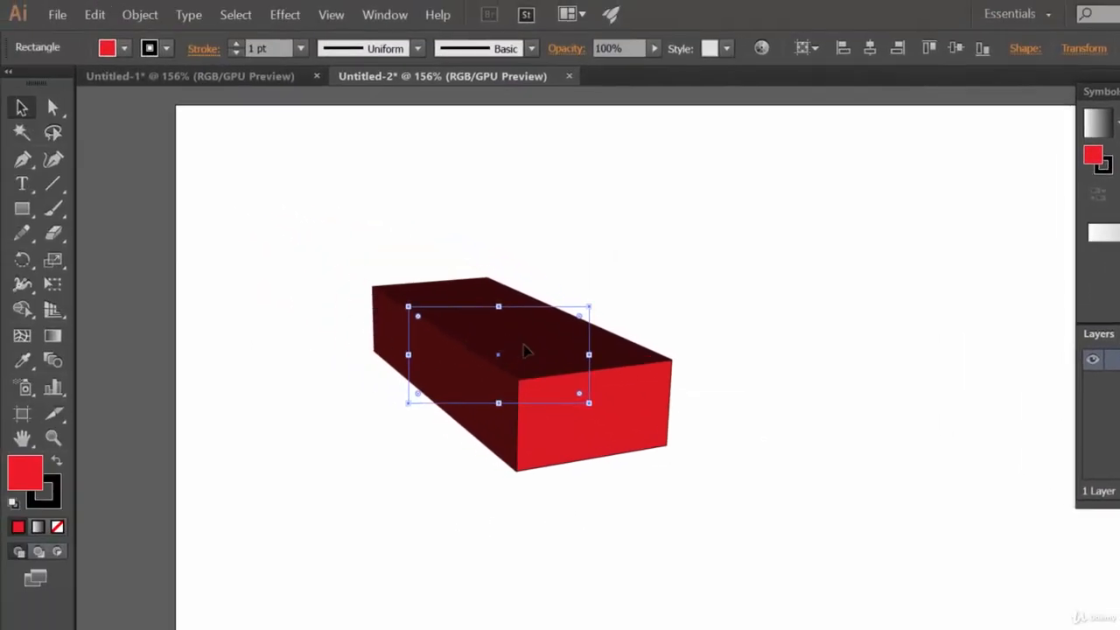
drag(525, 350, 419, 343)
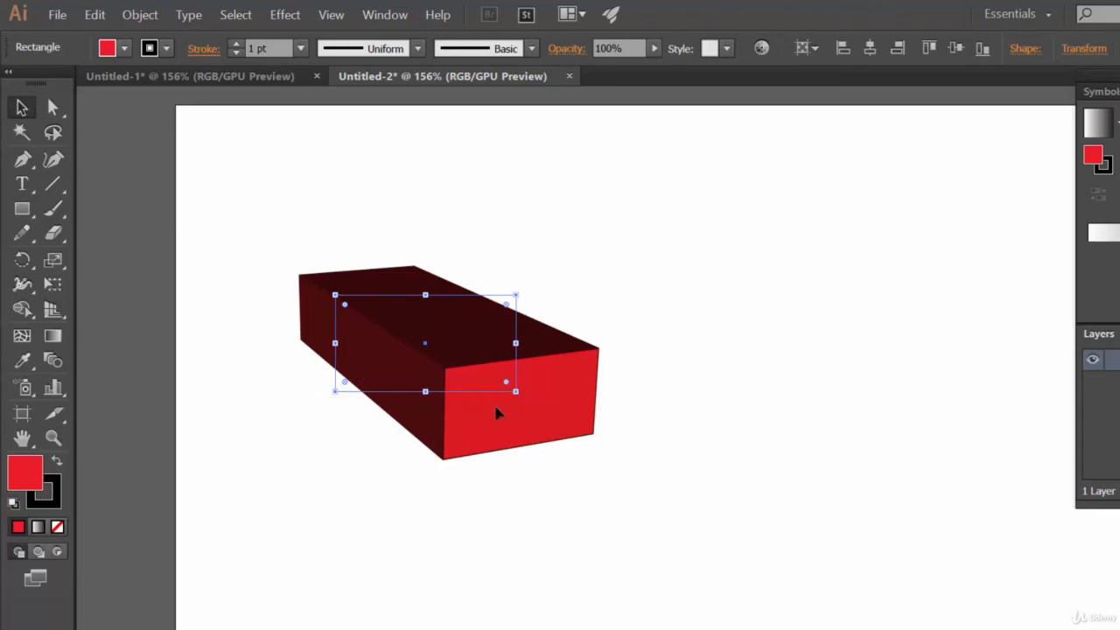
click(154, 21)
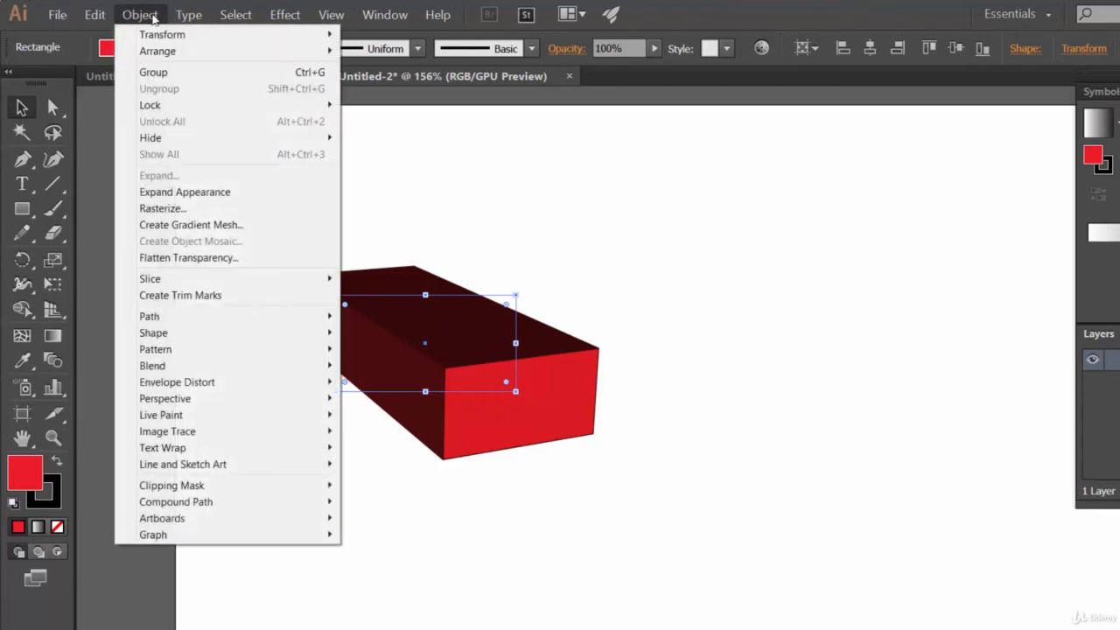
click(200, 193)
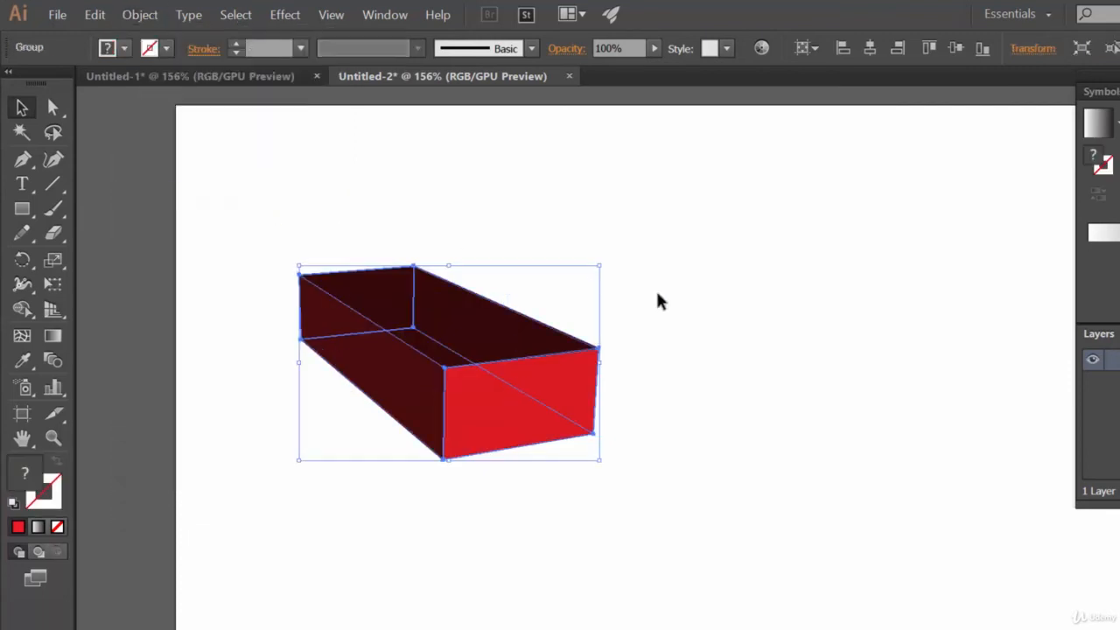
Reselect the expanded box group and move it further left on the artboard
click(715, 383)
click(507, 374)
drag(560, 399, 472, 385)
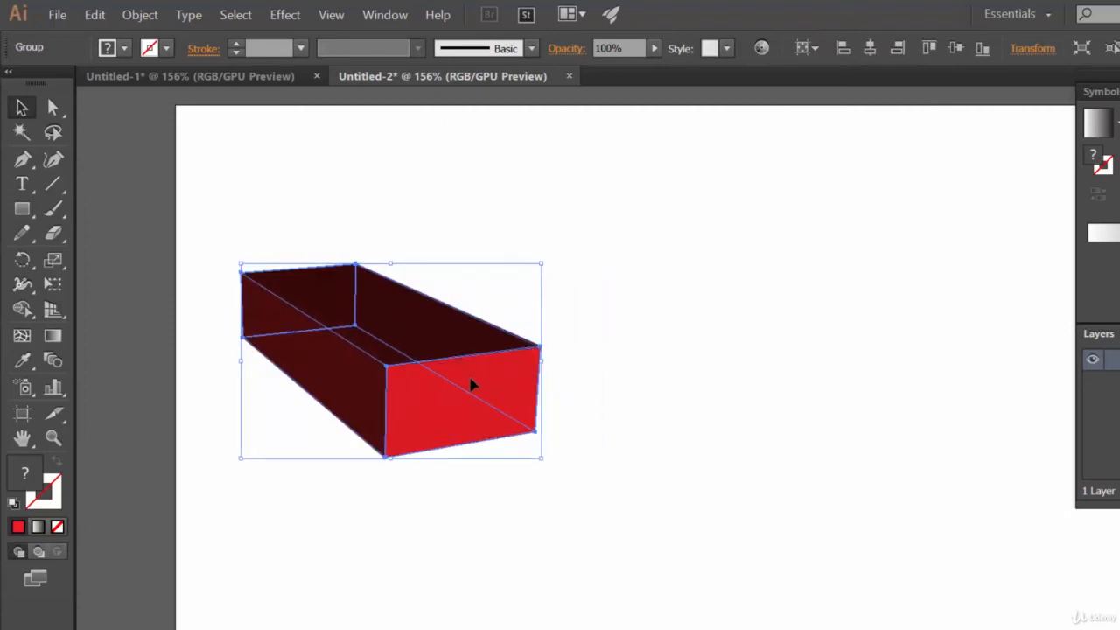
Float and enlarge the Layers panel, expand Layer 1 and its group, and highlight one of the dark side-face sublayers
drag(1098, 333, 730, 178)
click(687, 179)
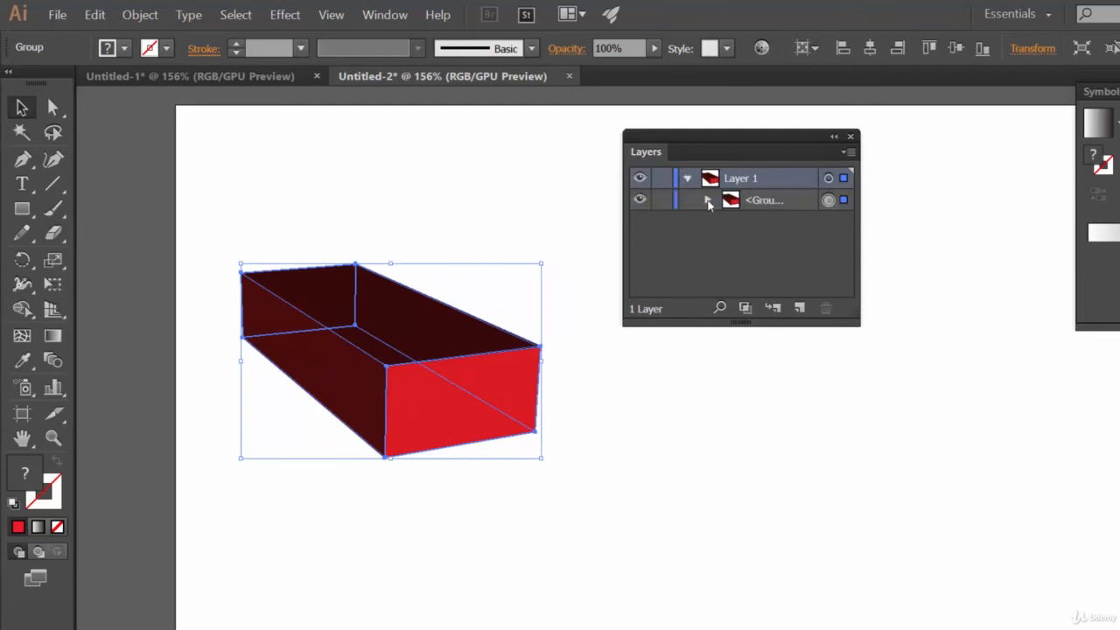
click(707, 202)
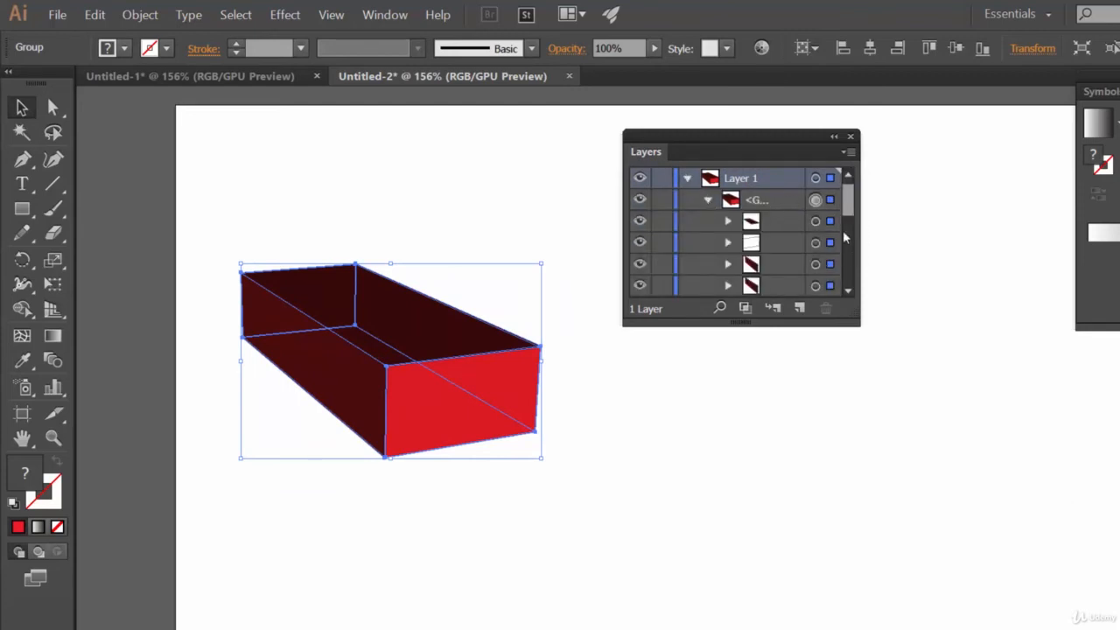
drag(760, 322, 786, 498)
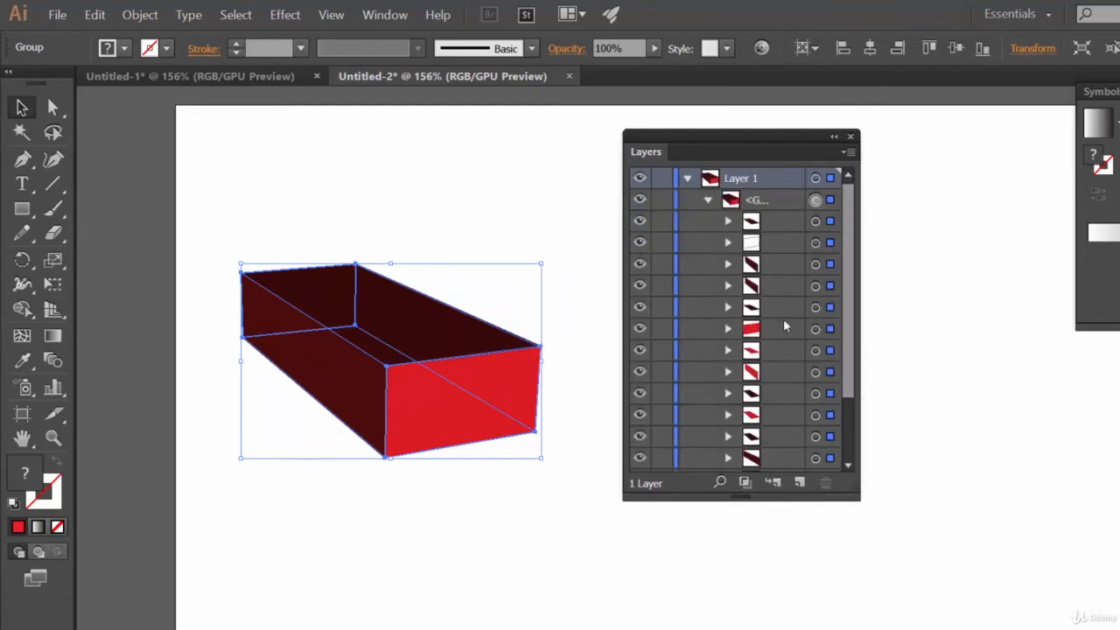
drag(856, 371, 846, 263)
drag(738, 499, 755, 597)
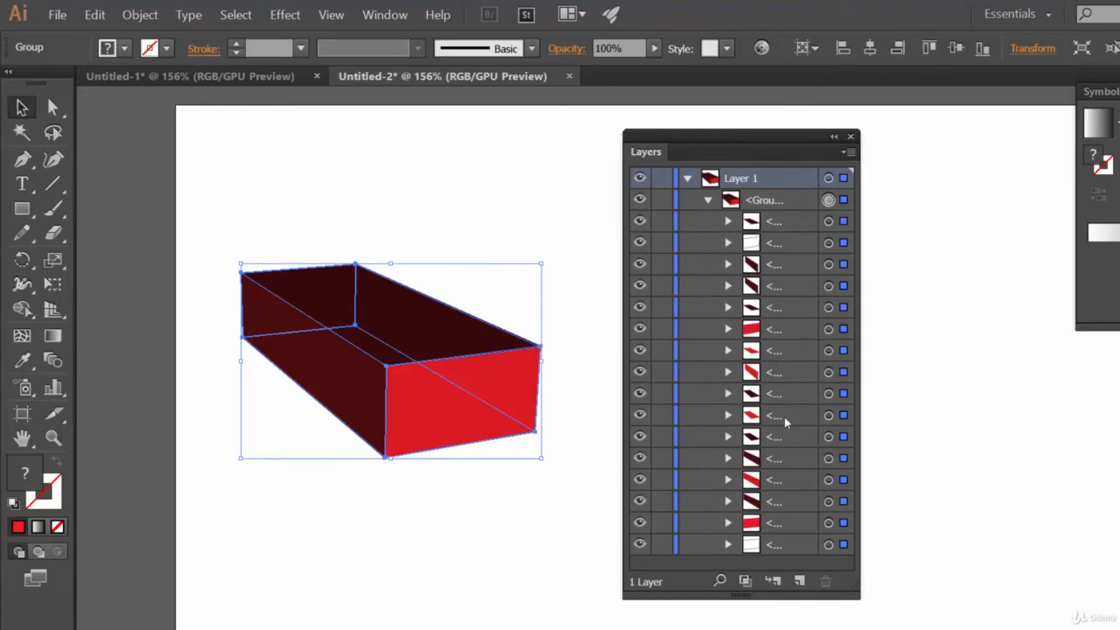
click(806, 461)
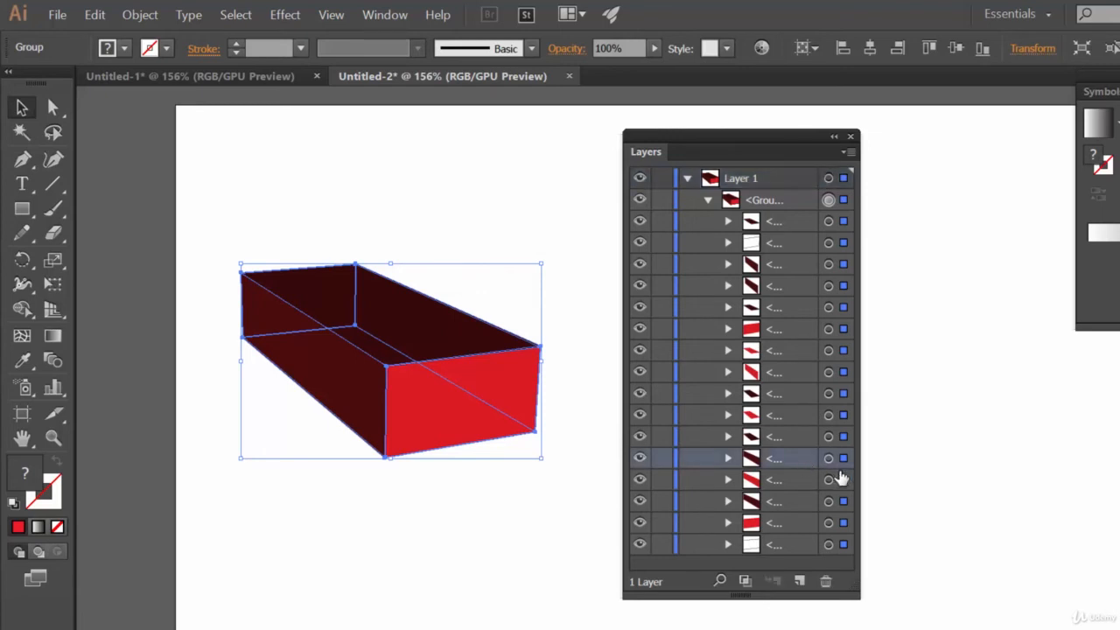
Select the hidden dark side face, and isolate the box's upper face down to its single path
click(843, 461)
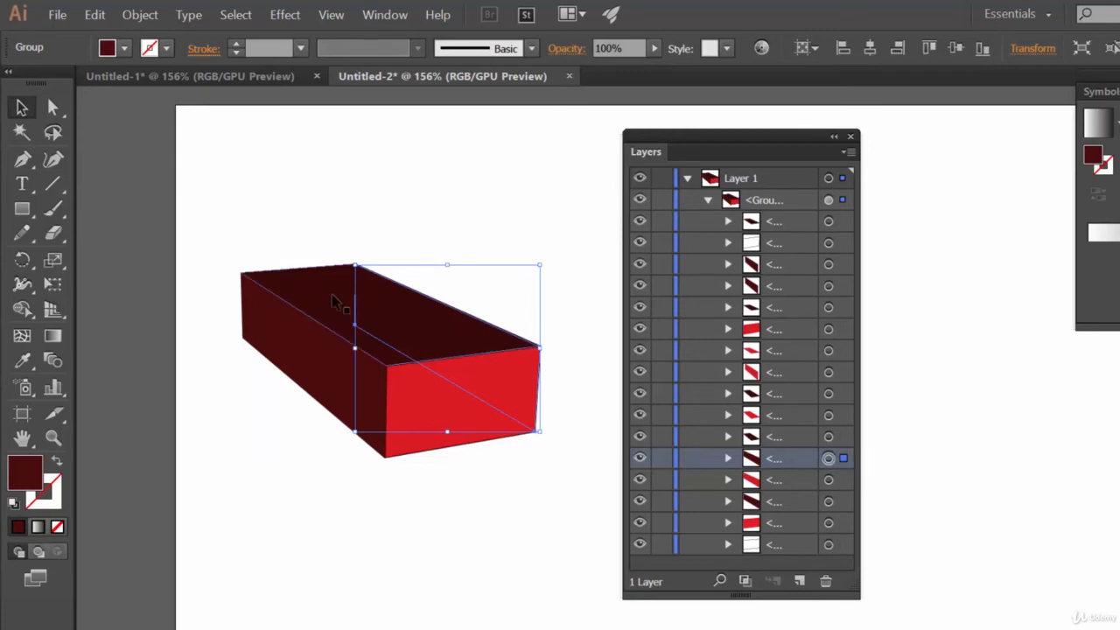
double_click(442, 322)
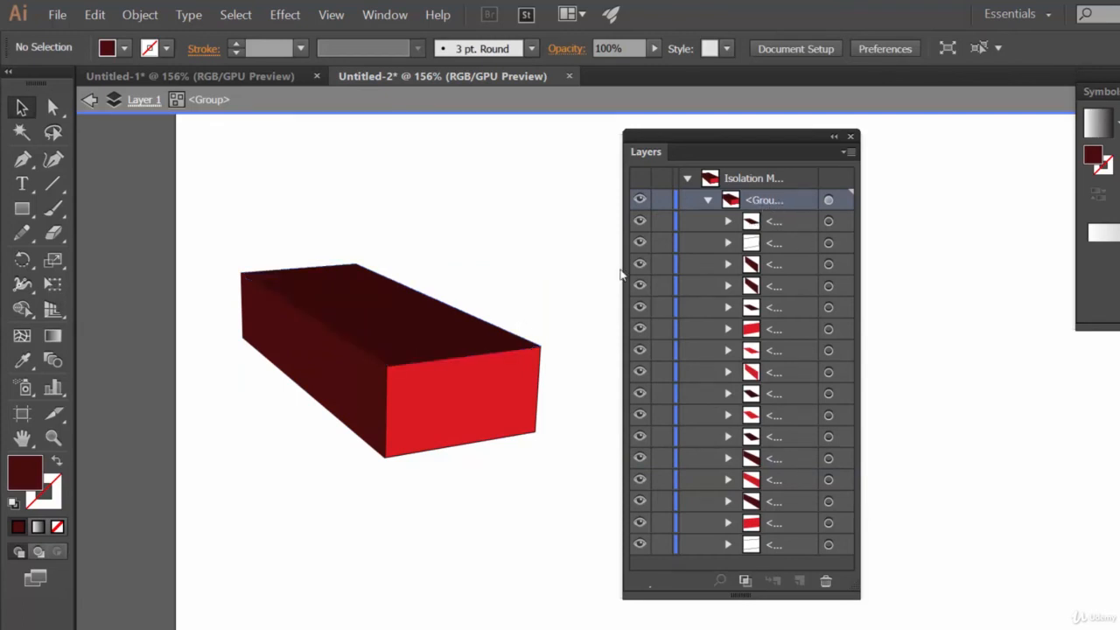
double_click(387, 333)
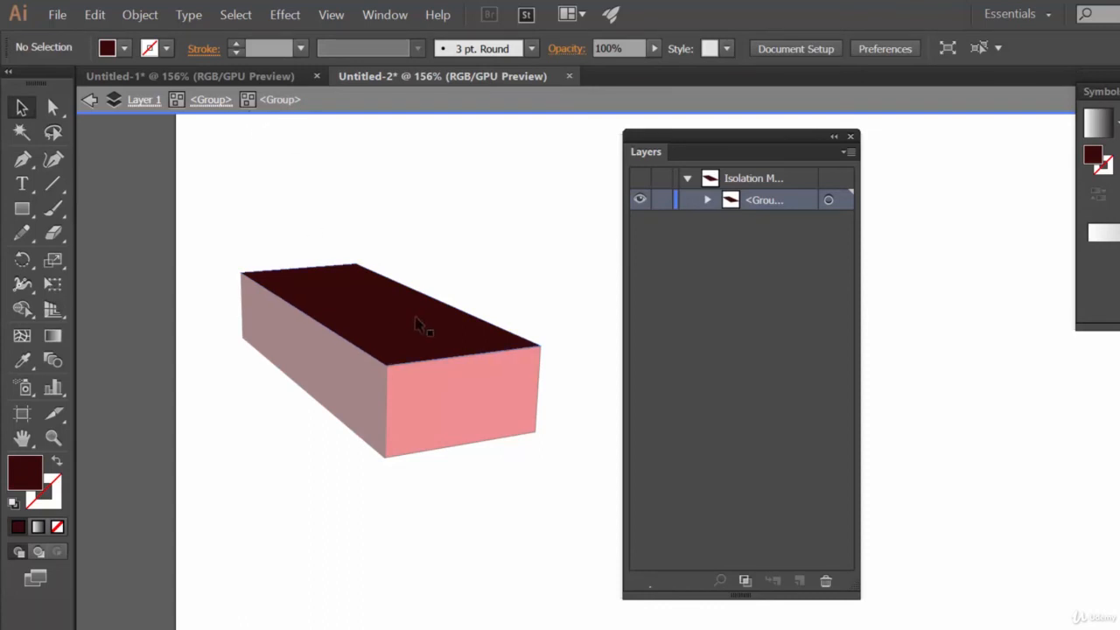
double_click(398, 332)
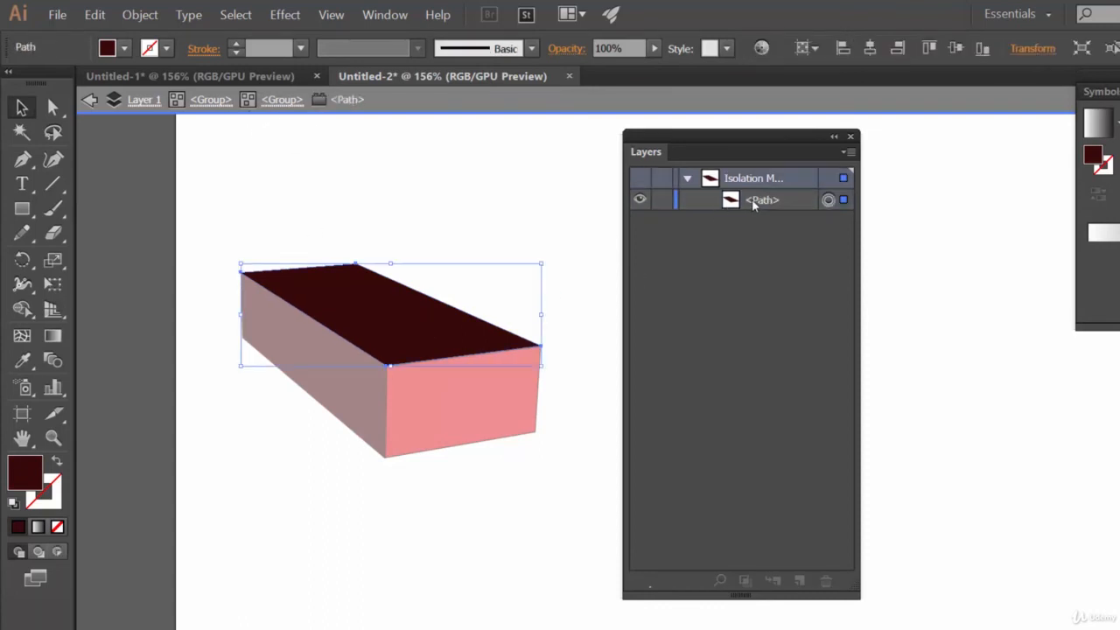
Fill the isolated upper face path of the box with a bright red swatch
click(452, 417)
click(411, 322)
click(125, 48)
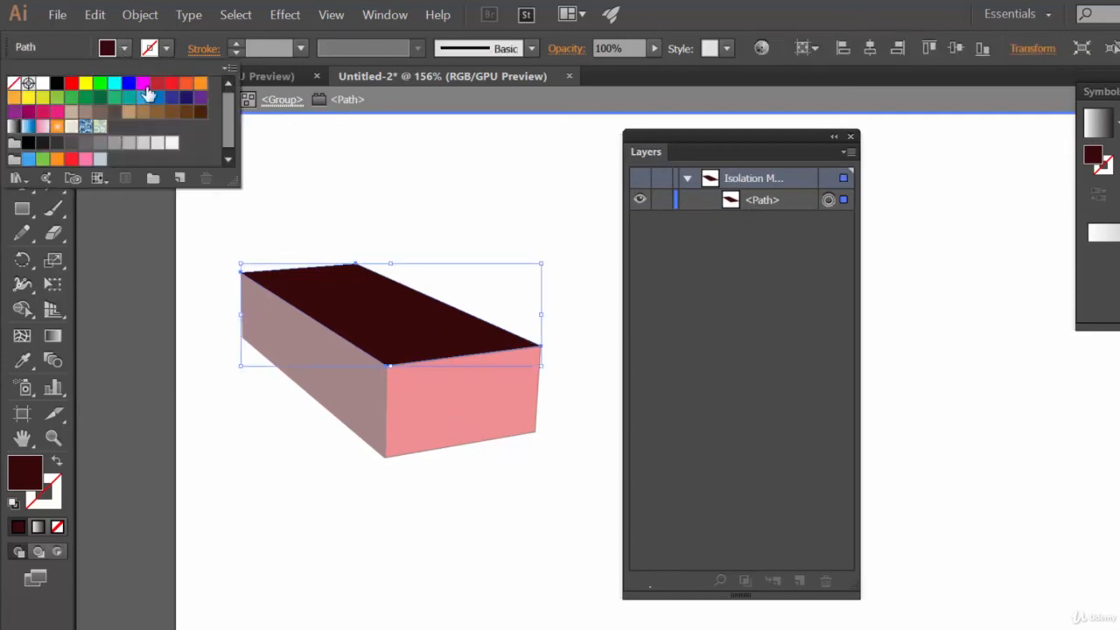
click(173, 83)
click(725, 97)
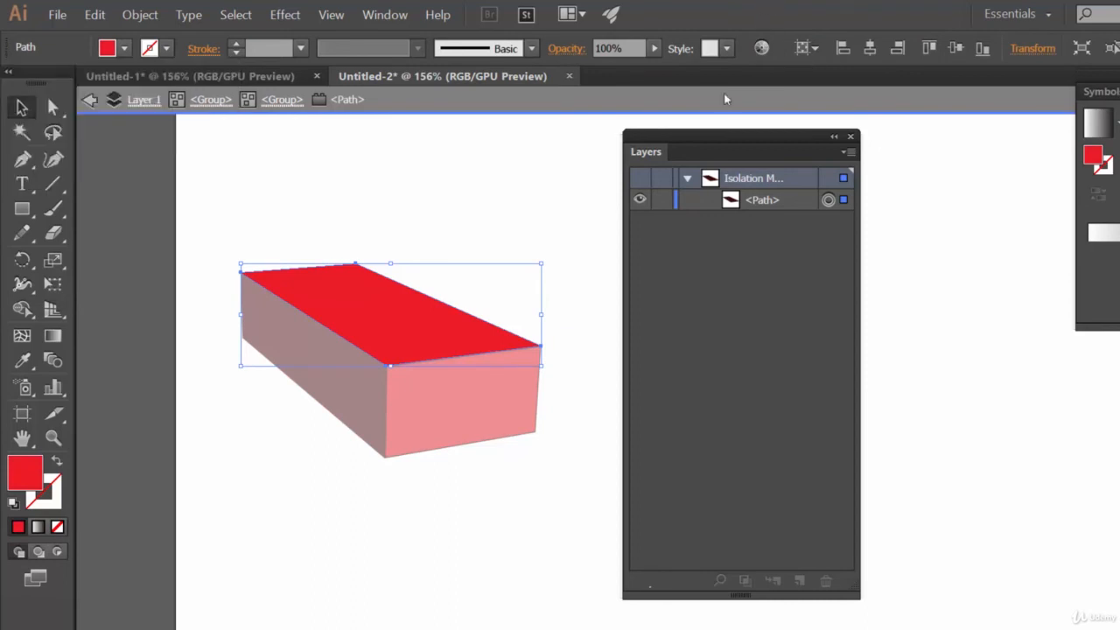
Return to the main box group, isolate the front face's group and expand it to list its path
click(281, 99)
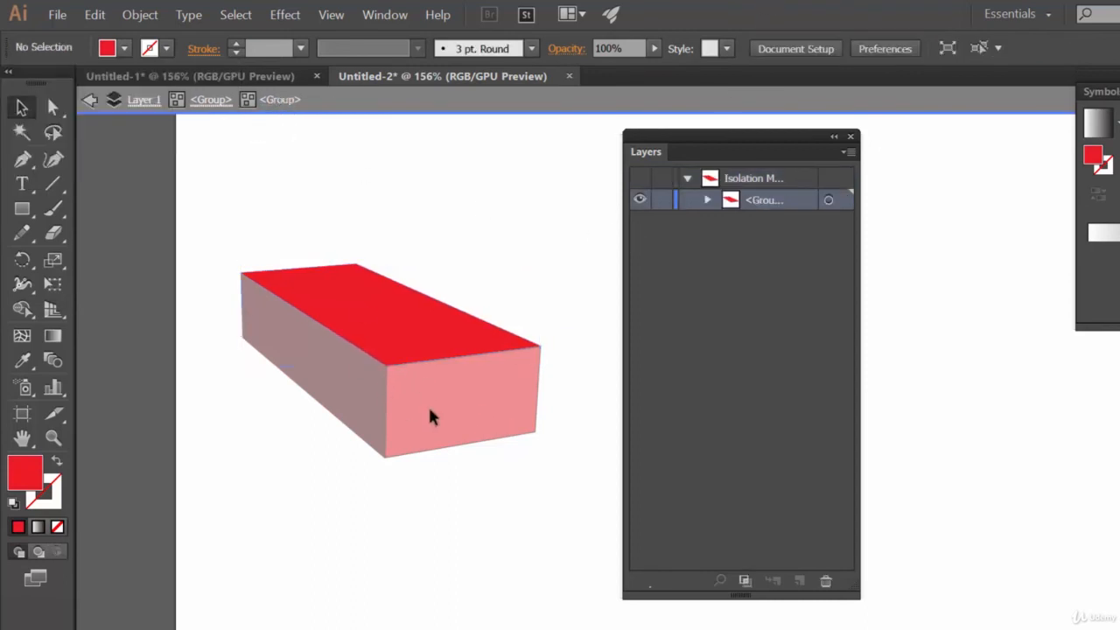
click(398, 329)
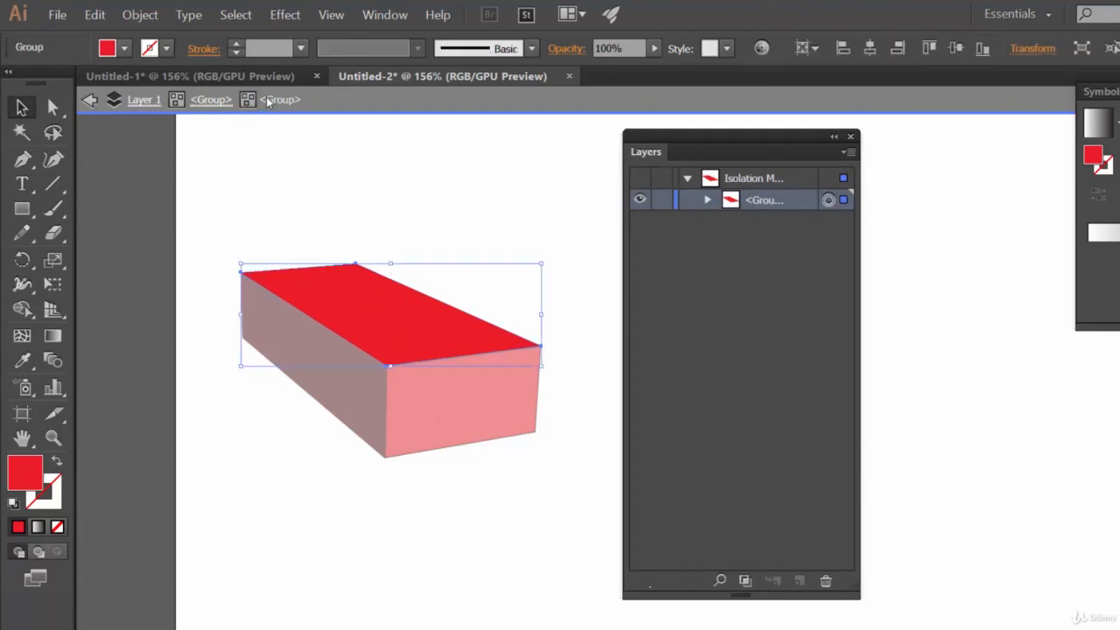
click(229, 103)
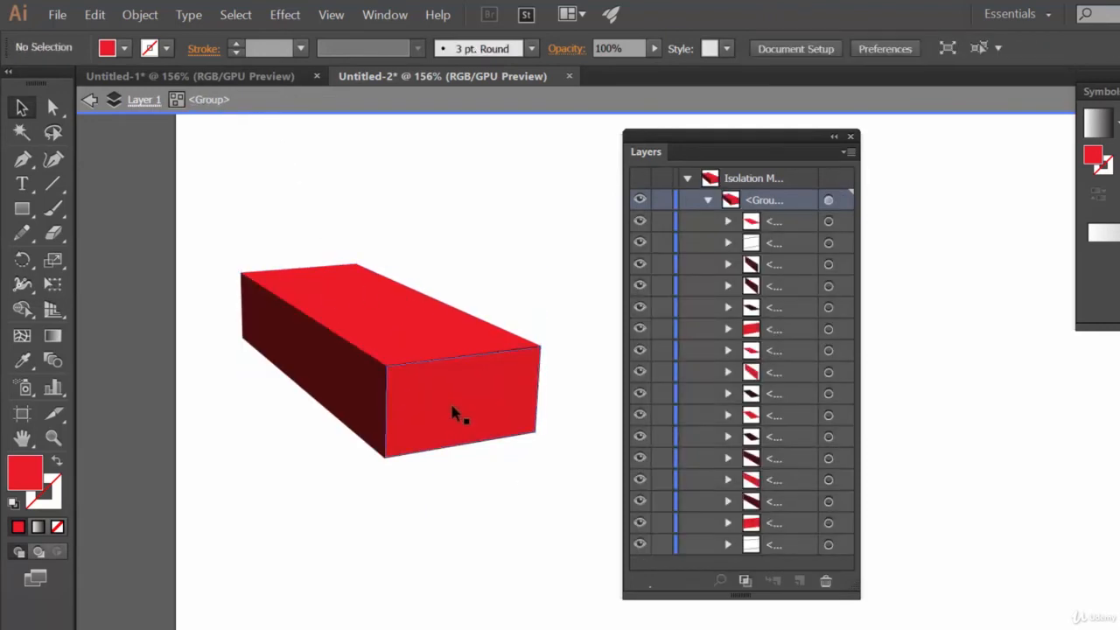
double_click(452, 409)
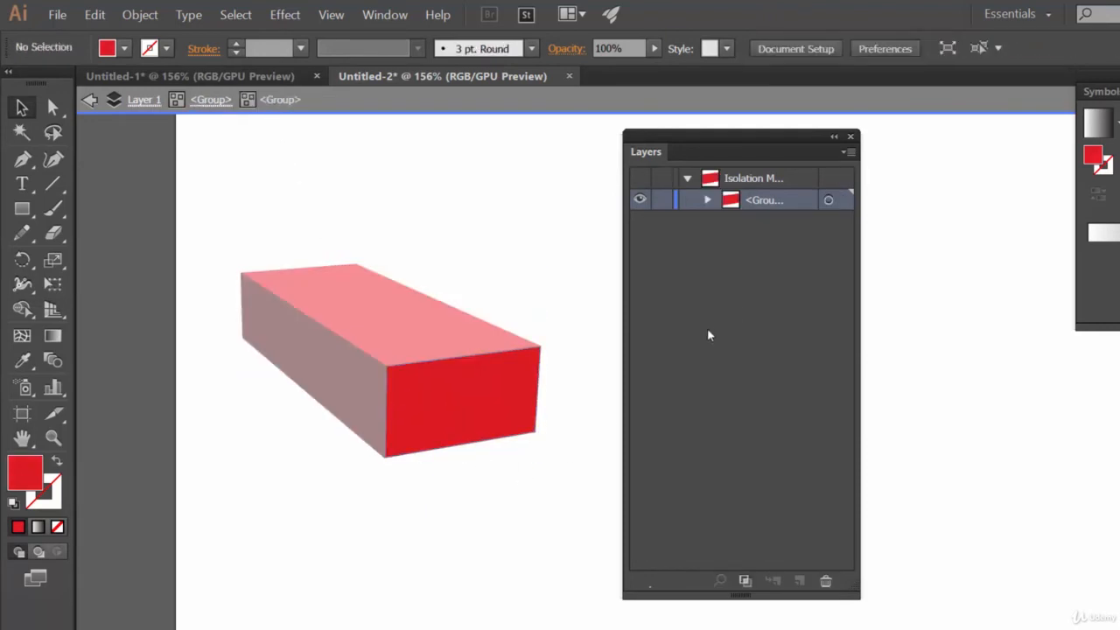
click(708, 200)
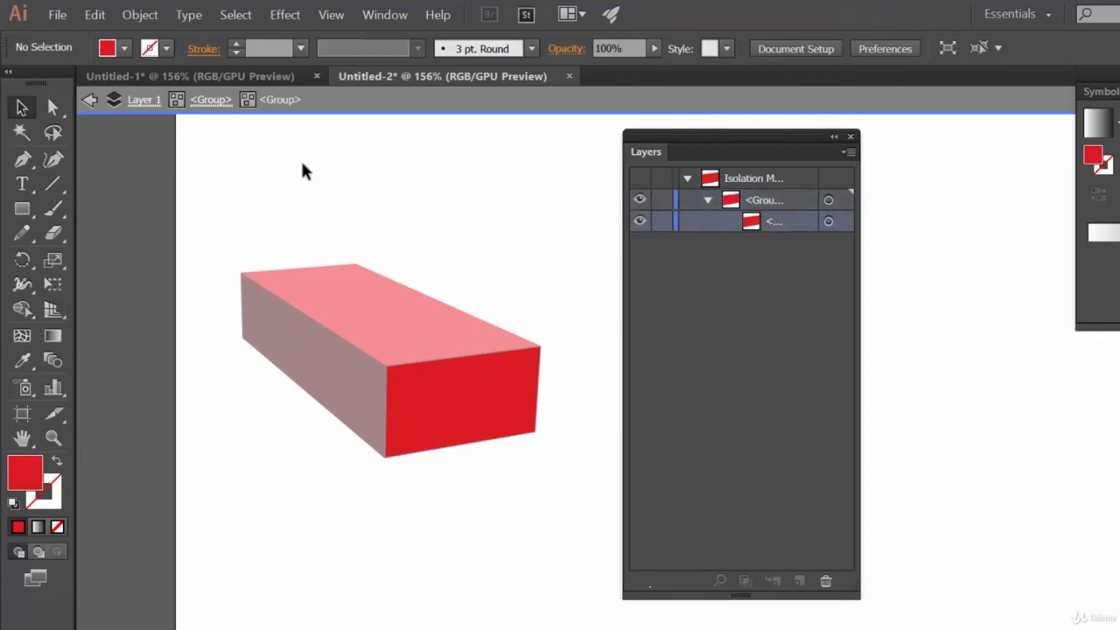
Fill the isolated front face of the box with a dark blue swatch and deselect it
click(124, 48)
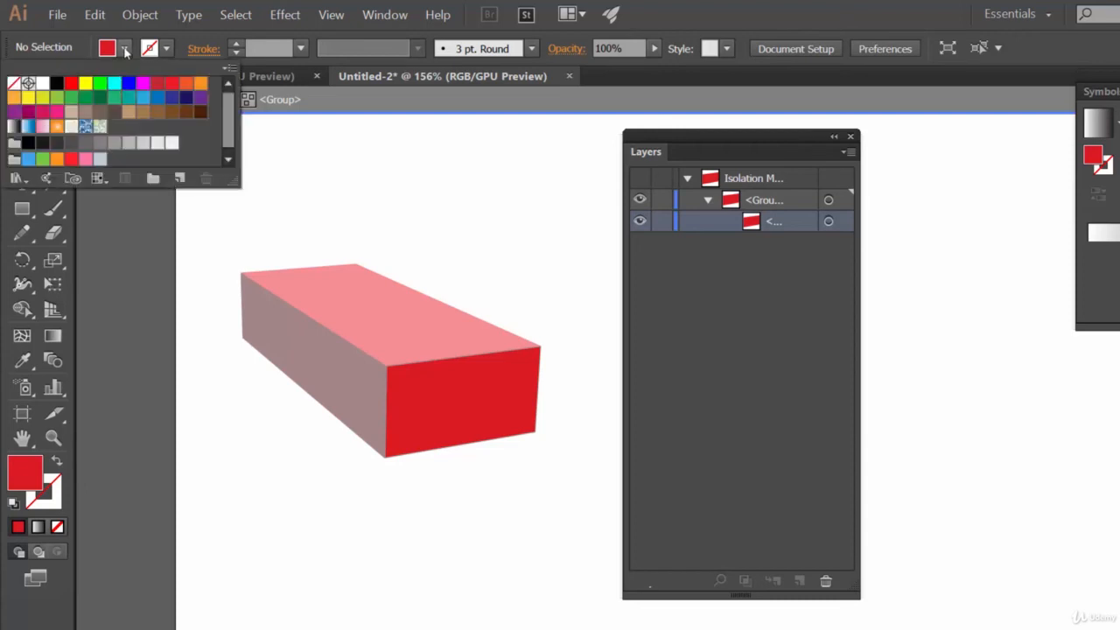
click(187, 99)
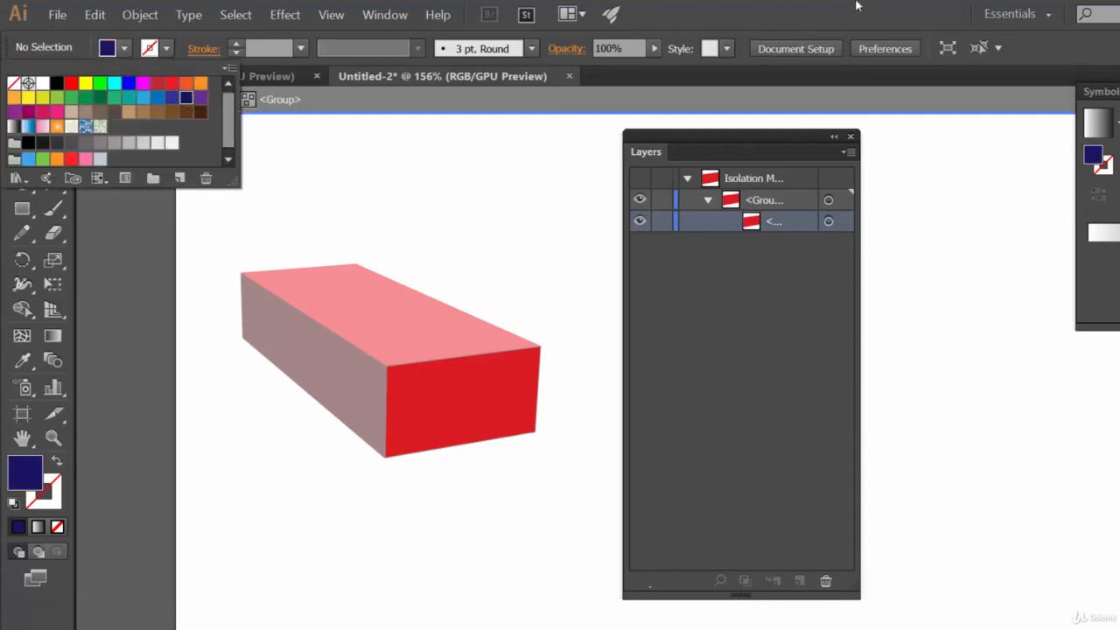
click(477, 392)
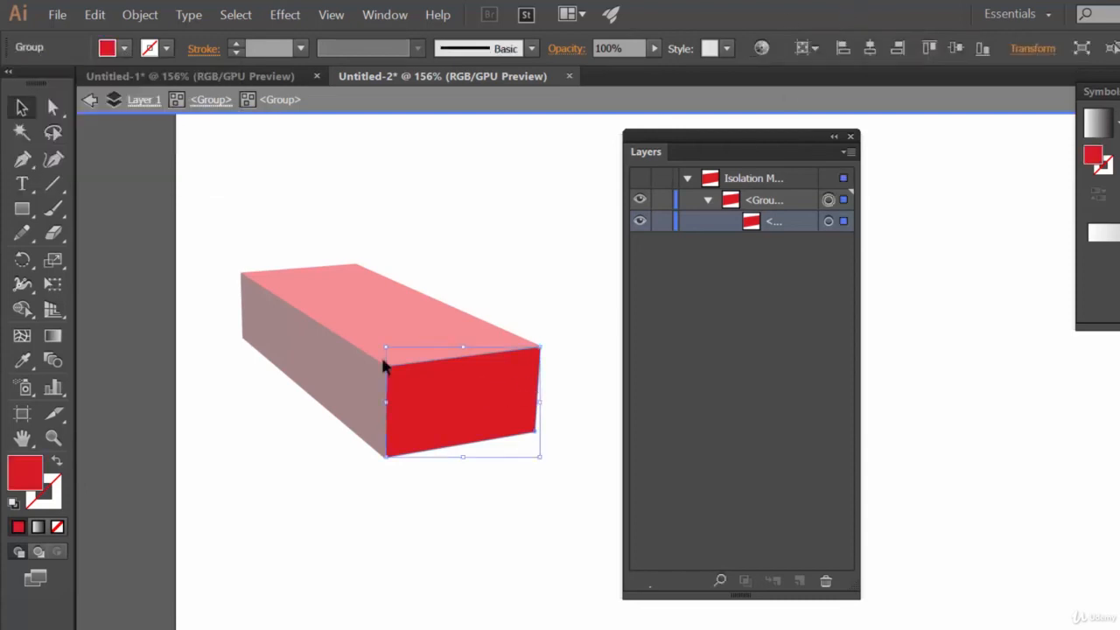
click(125, 48)
click(172, 98)
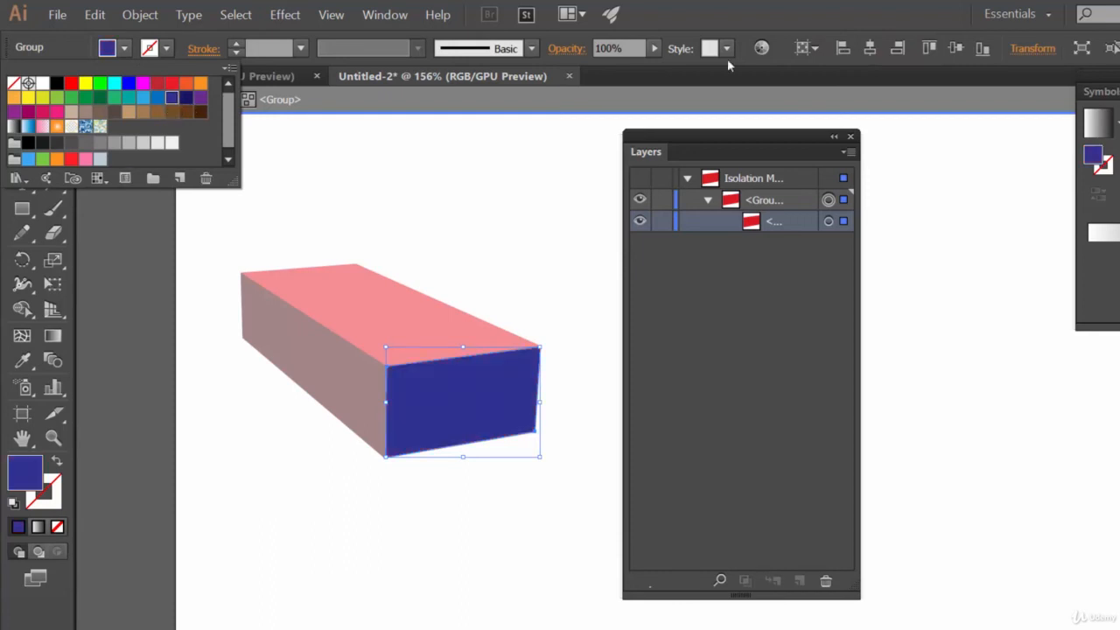
click(499, 300)
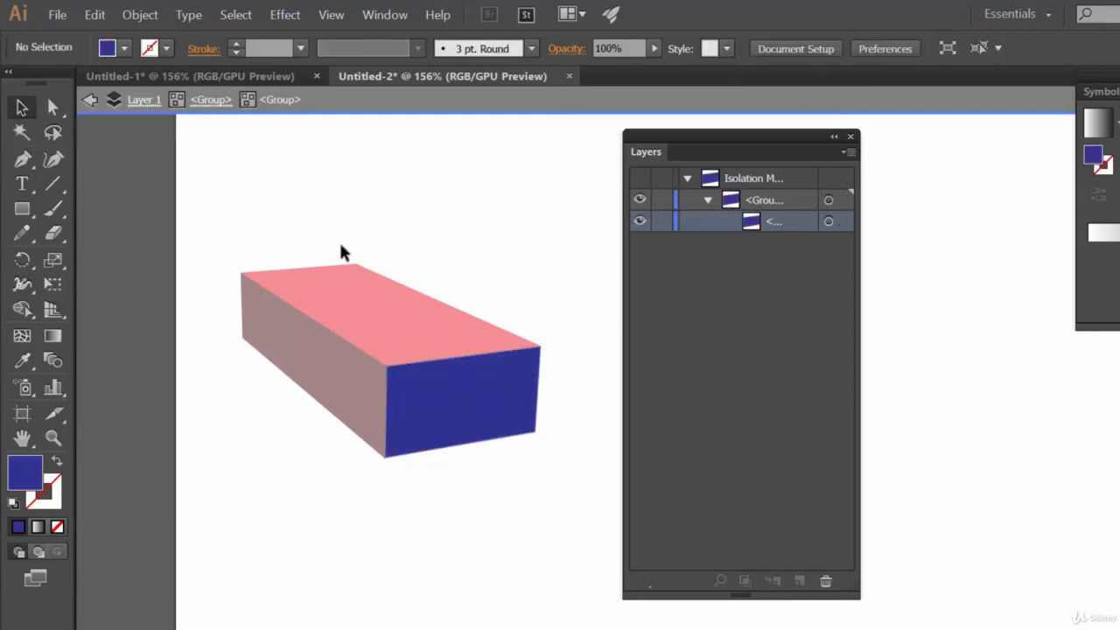
Exit isolation mode and move the floating Layers panel aside to free the artboard space beside the box
click(89, 102)
click(90, 101)
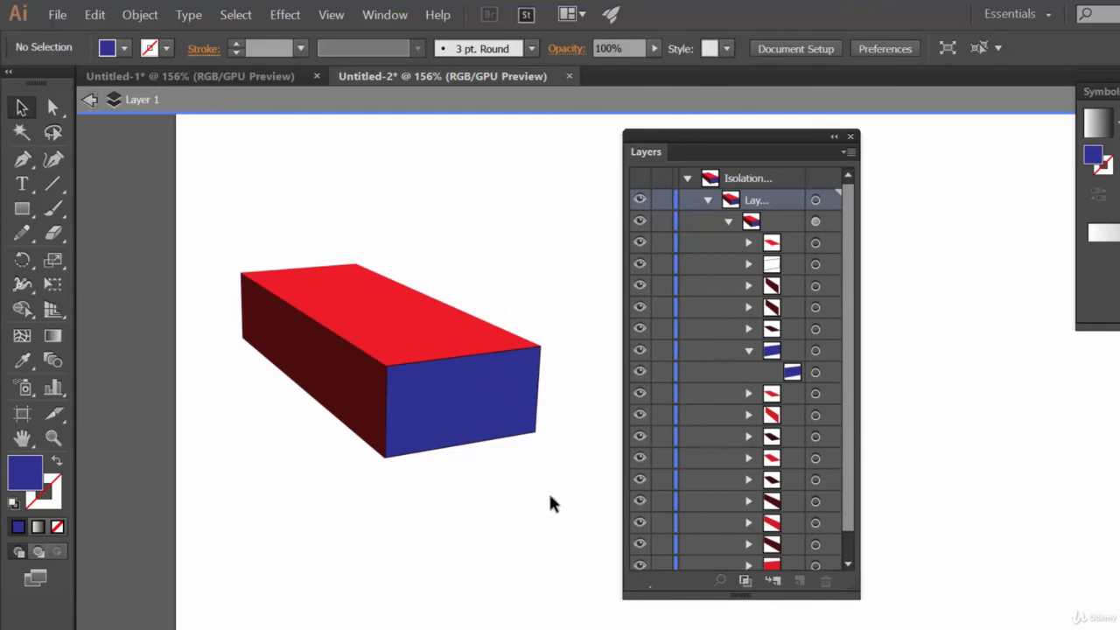
click(482, 424)
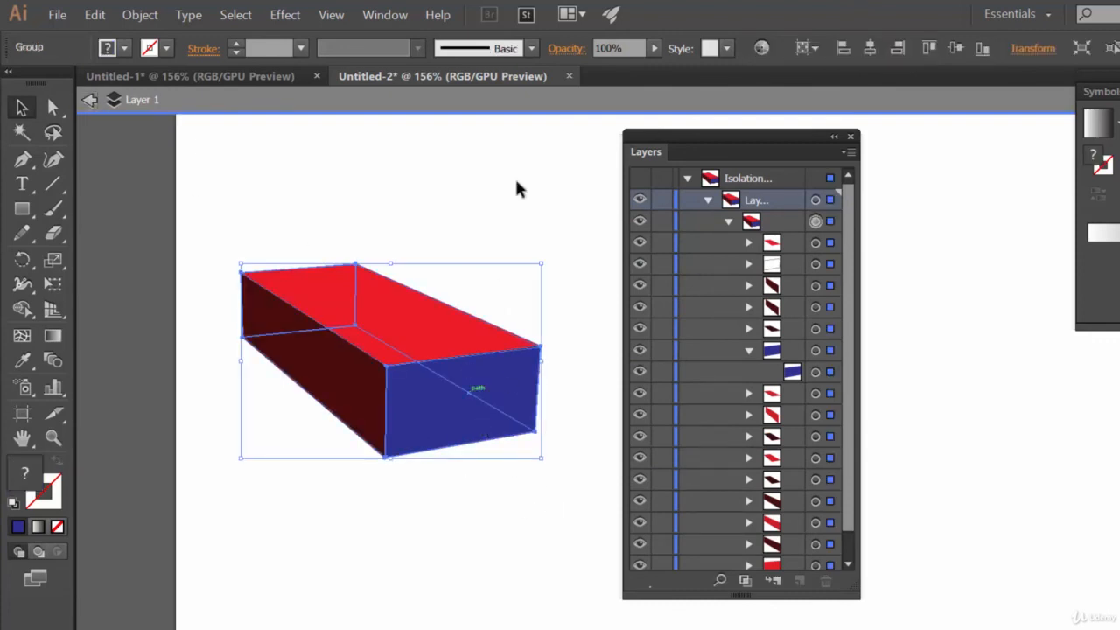
drag(773, 149, 1119, 214)
key(Escape)
click(390, 90)
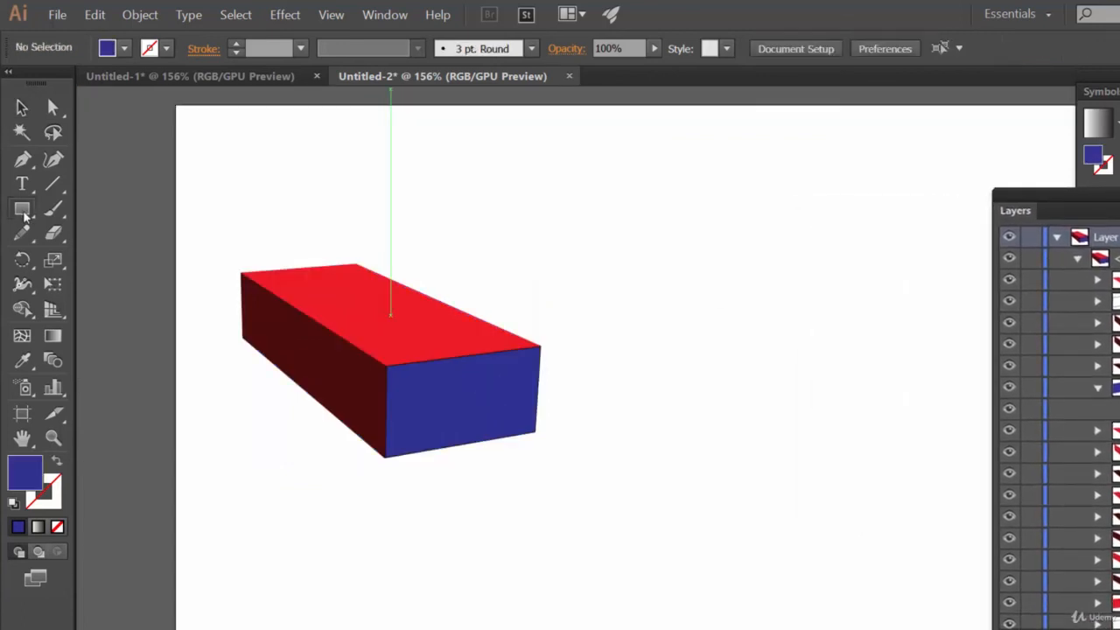
Draw a large blue circle with the Ellipse tool in the empty area beside the box
click(25, 214)
click(110, 261)
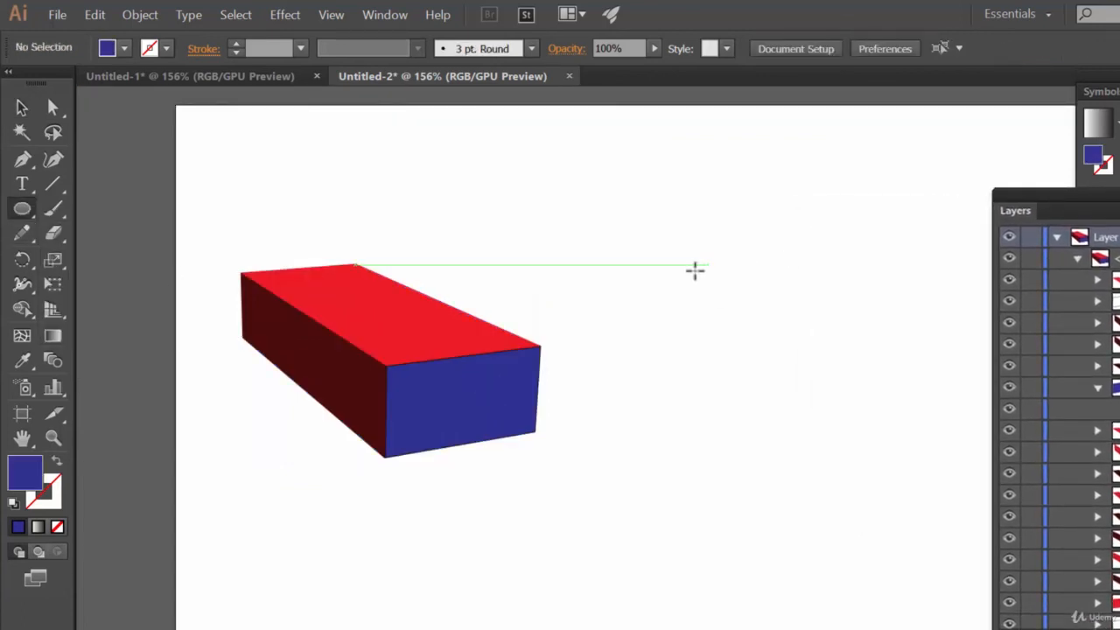
drag(695, 271, 933, 506)
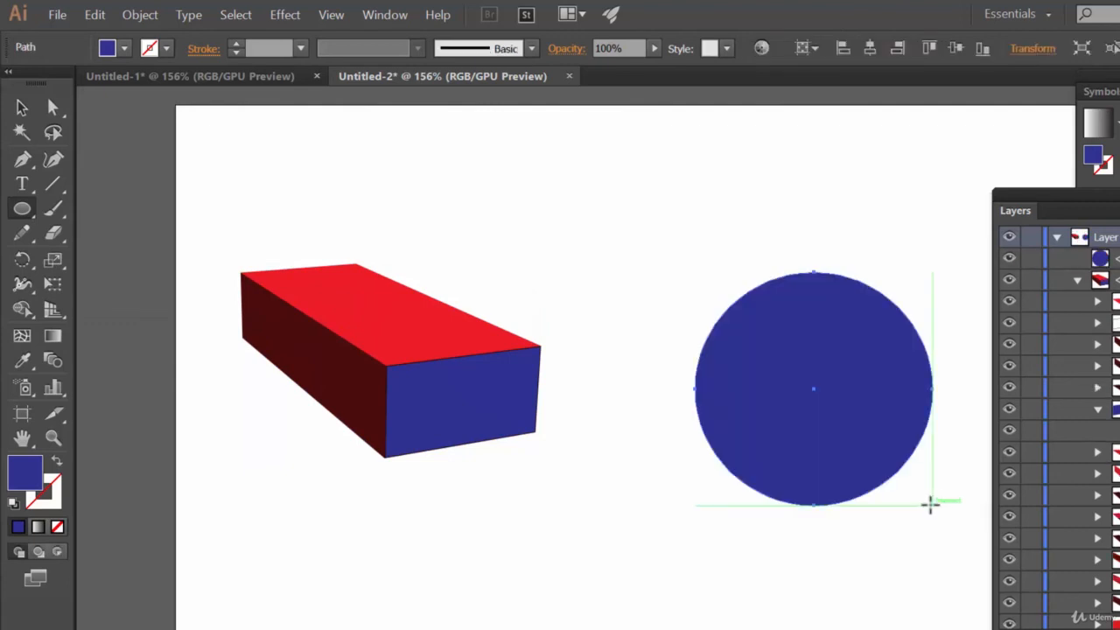
Start a 3D Extrude & Bevel effect on the circle with Preview enabled, keeping the options dialog clear of the shape
click(284, 15)
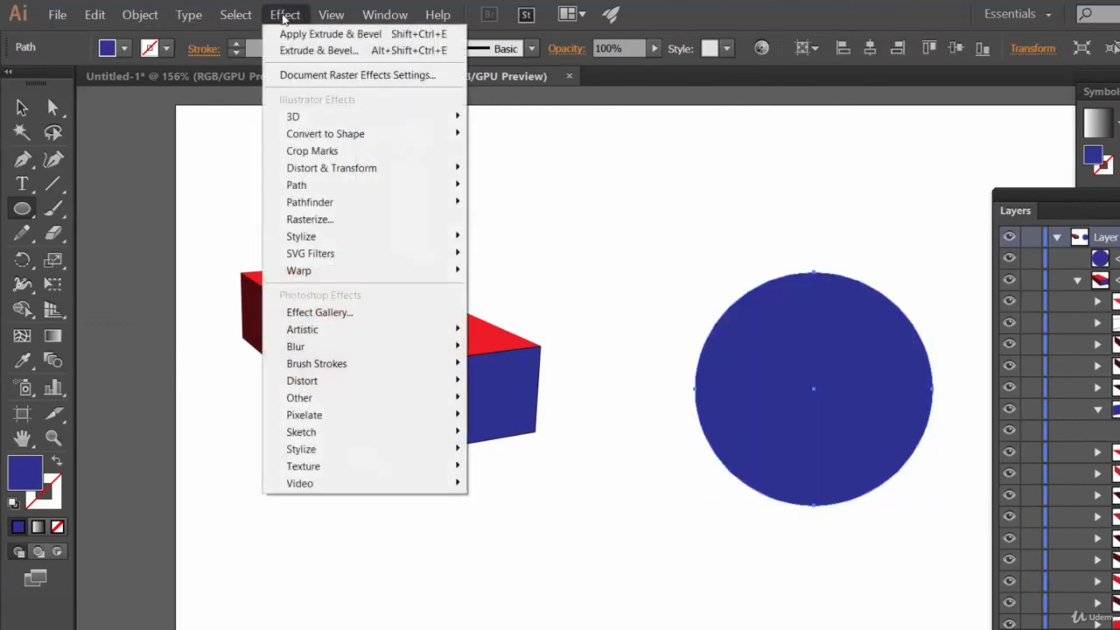
mouse_move(354, 122)
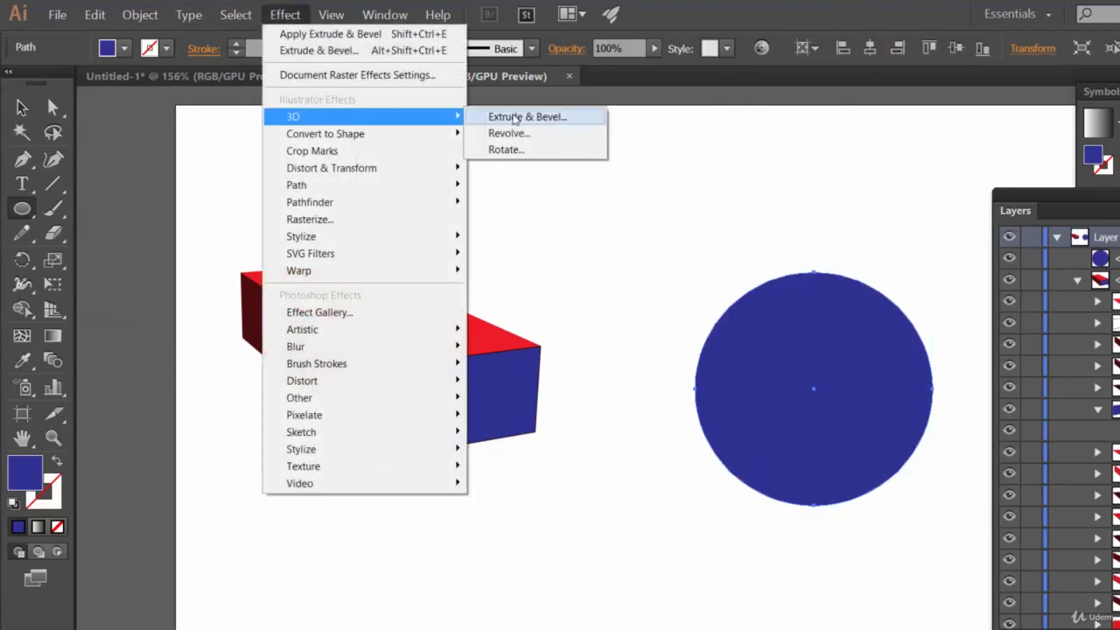
click(518, 117)
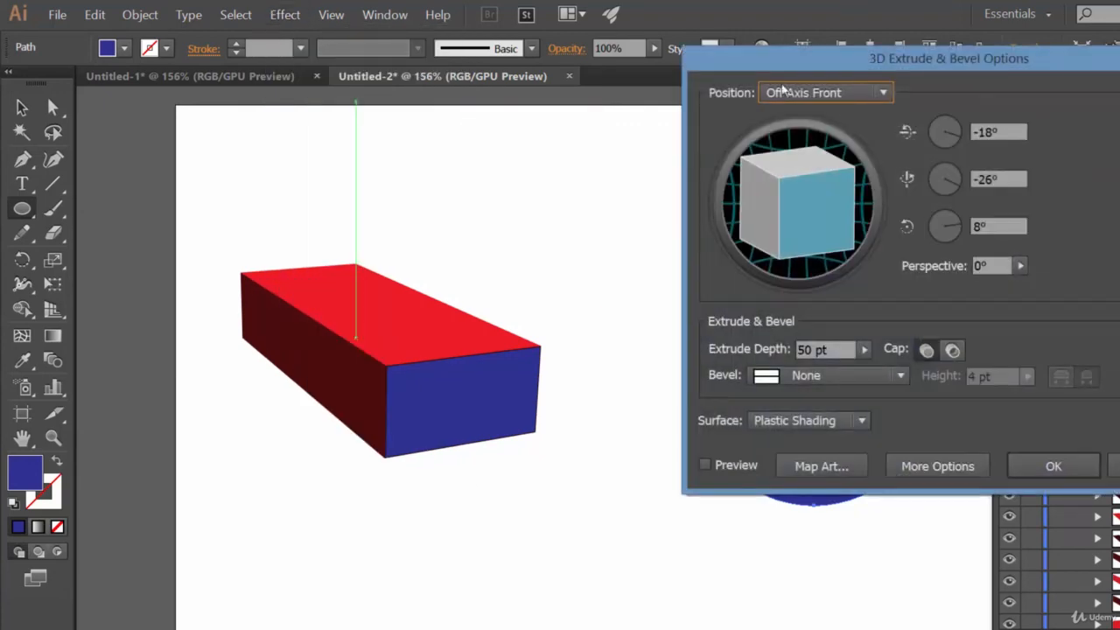
drag(879, 58, 308, 85)
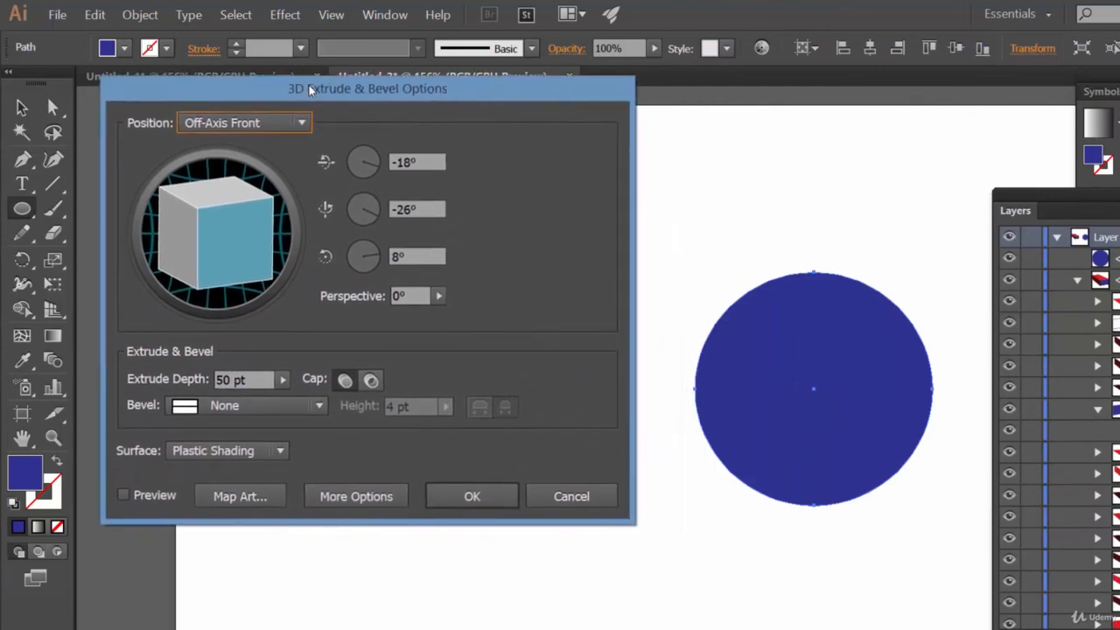
click(154, 498)
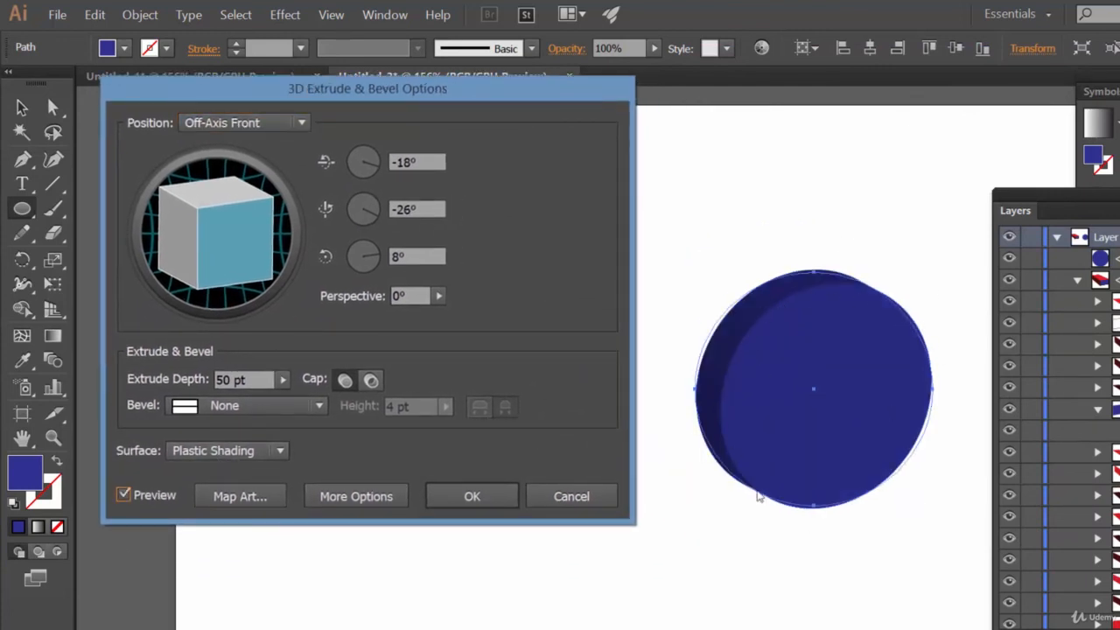
Set the circle's extrude depth to 471 pt, leaving the bevel at None
click(276, 404)
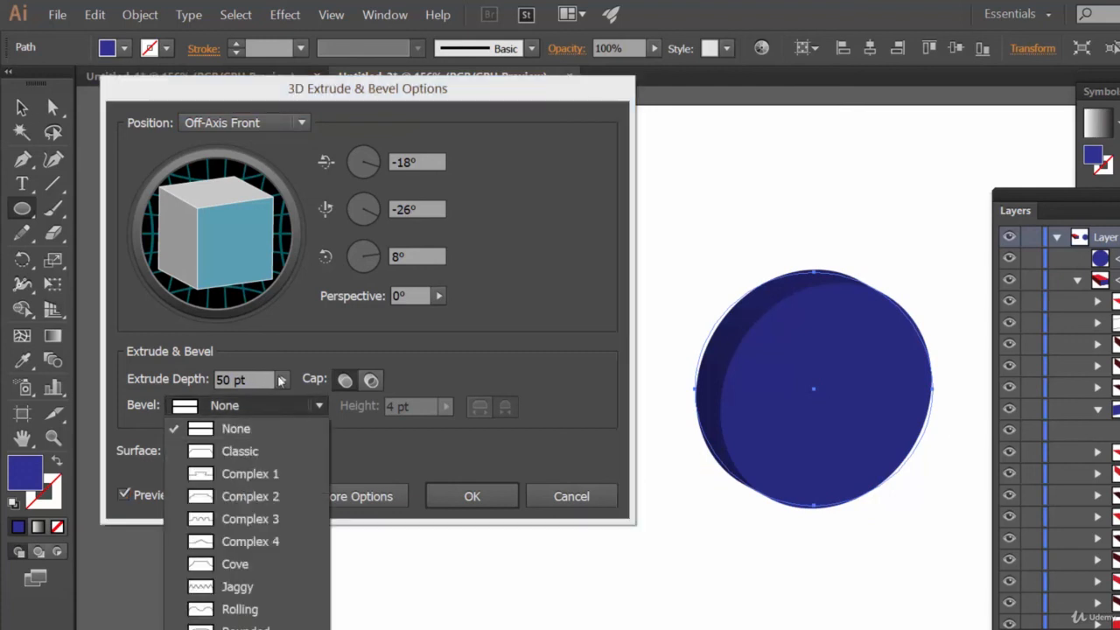
click(265, 411)
click(285, 378)
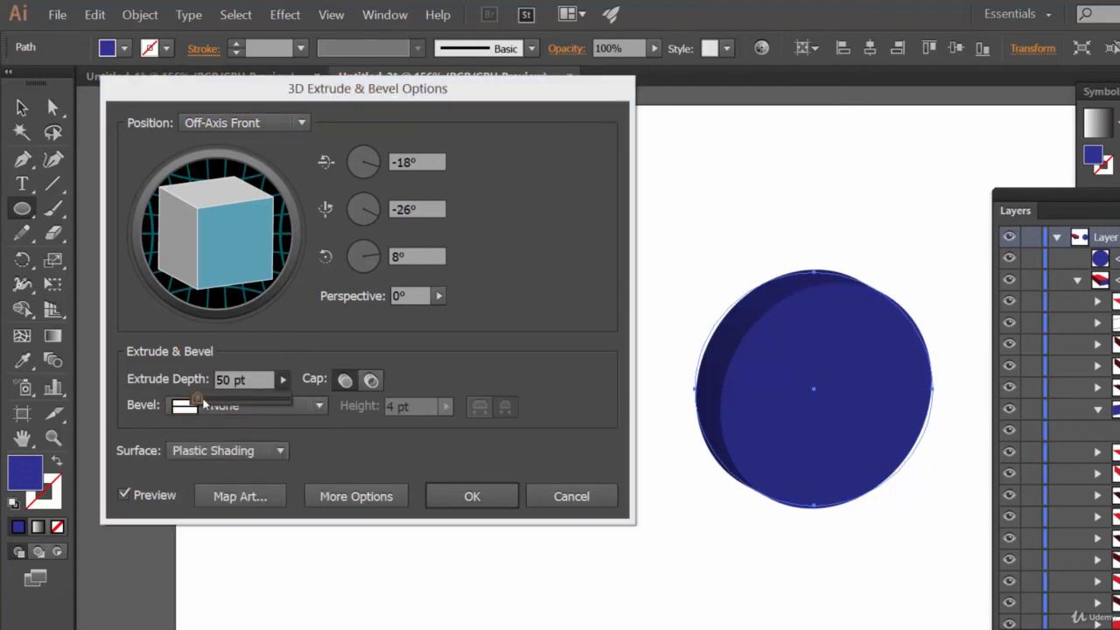
drag(196, 400, 217, 402)
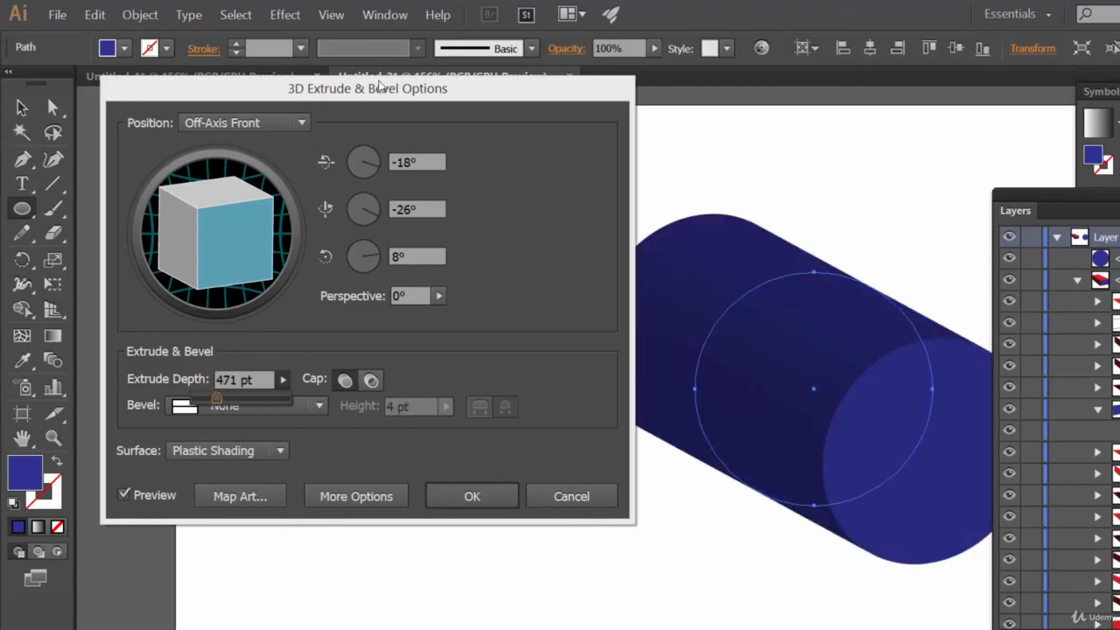
mouse_move(382, 84)
mouse_down()
mouse_move(241, 85)
mouse_move(380, 97)
mouse_up()
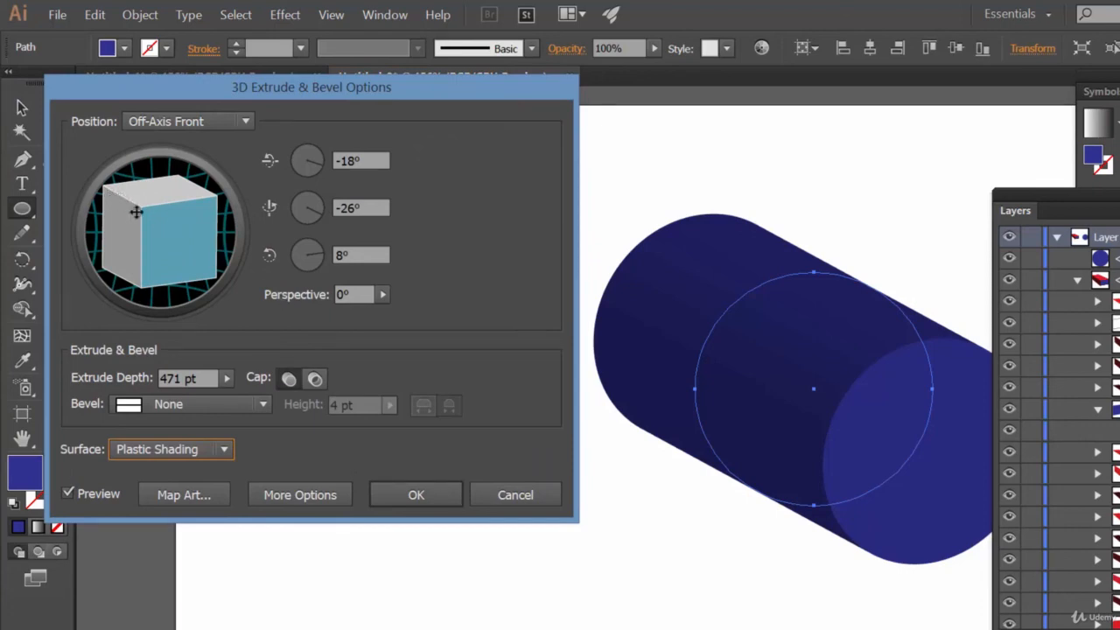
Apply the extrusion with a custom rotation of -45°, -25° and 10°, and expand the cylinder's appearance into editable shapes
drag(130, 205, 188, 260)
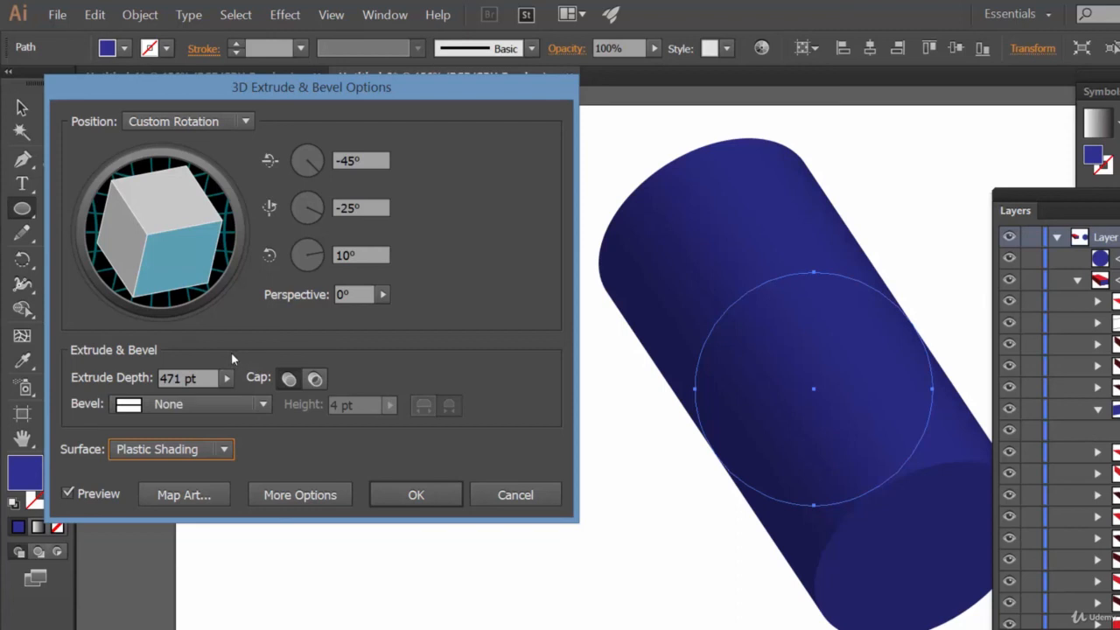
click(405, 499)
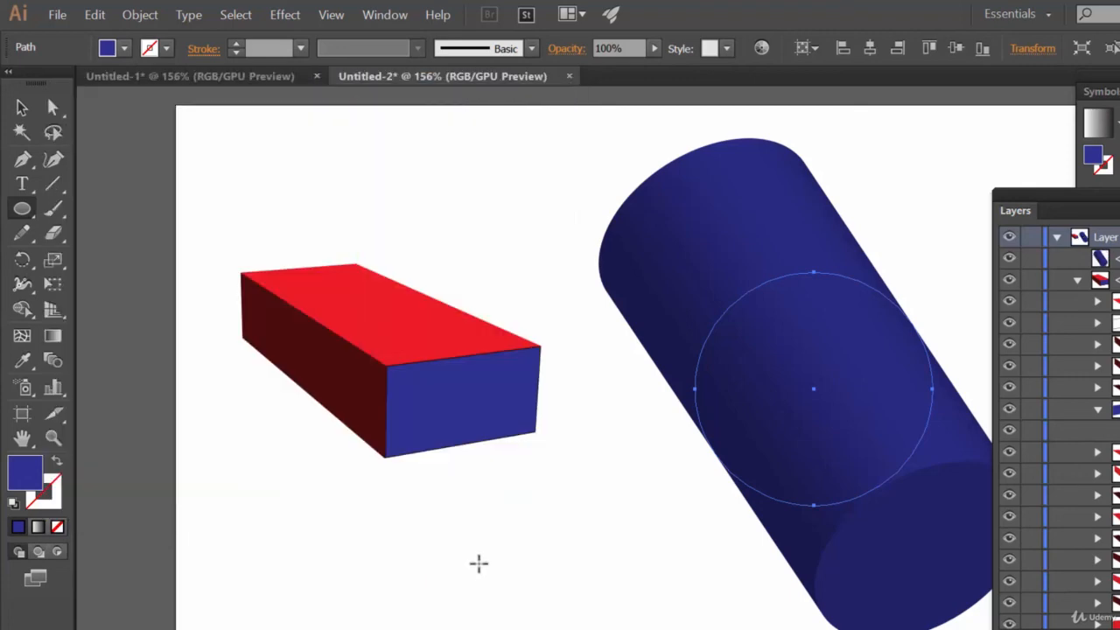
click(140, 14)
click(198, 193)
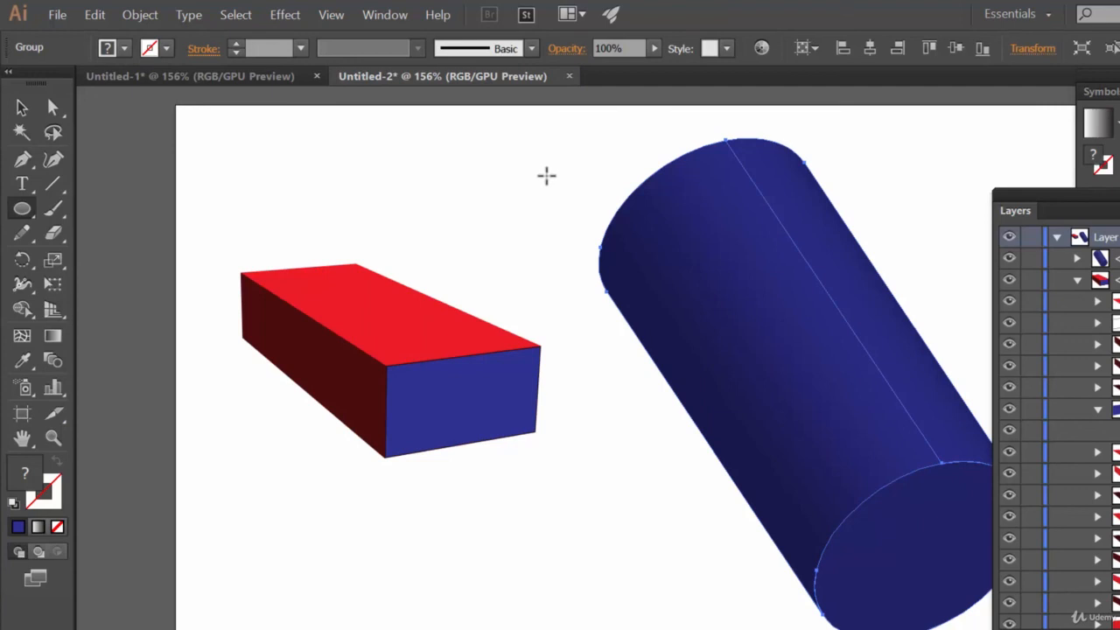
click(284, 14)
mouse_move(371, 122)
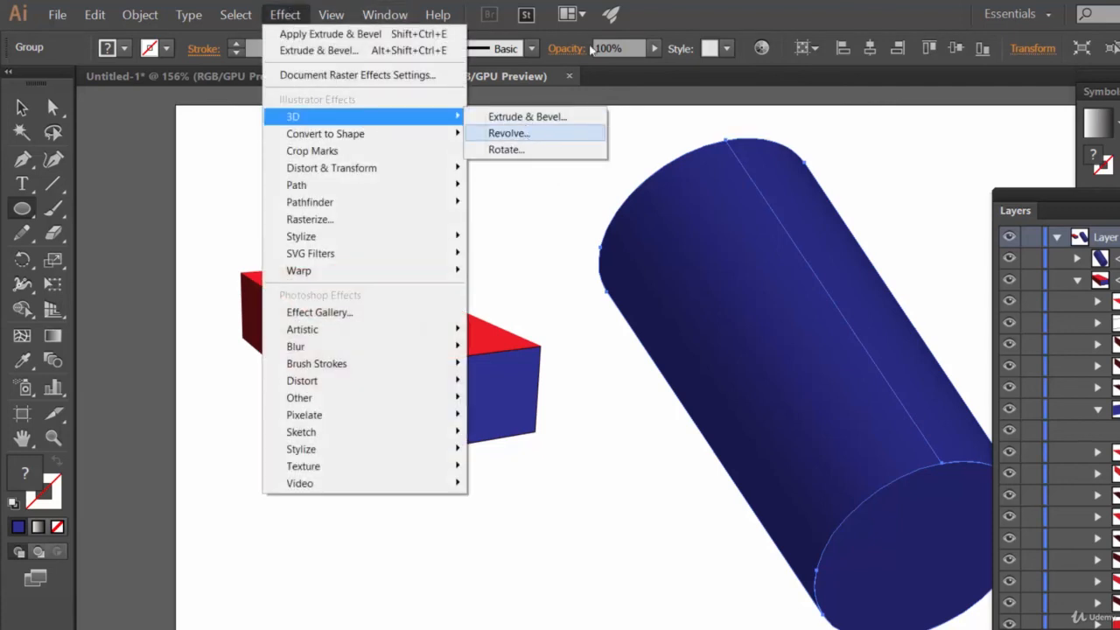
click(698, 5)
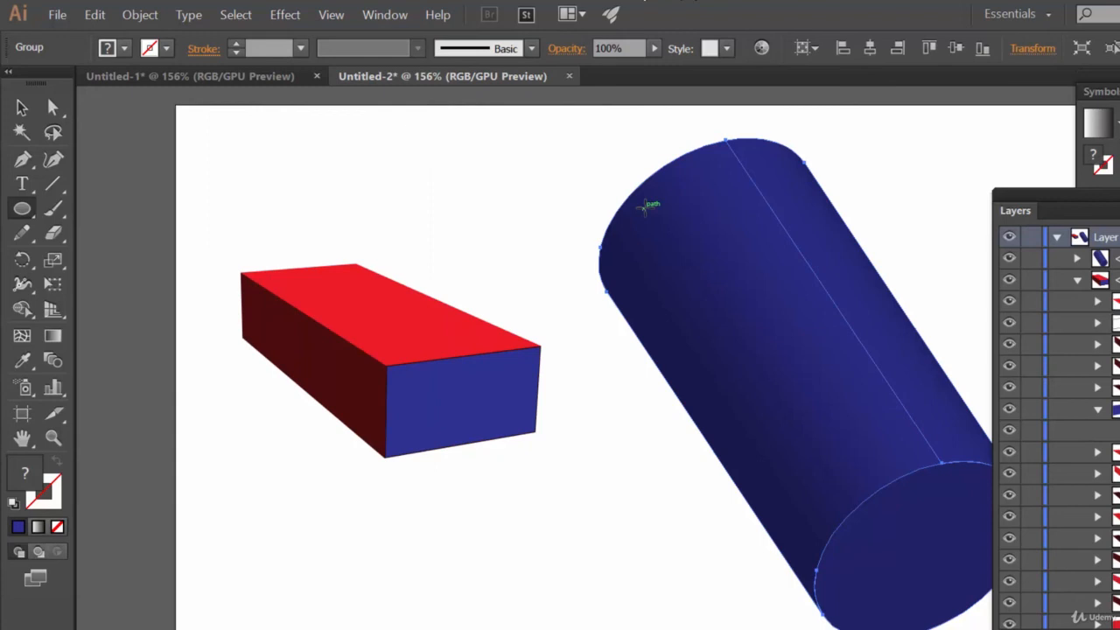